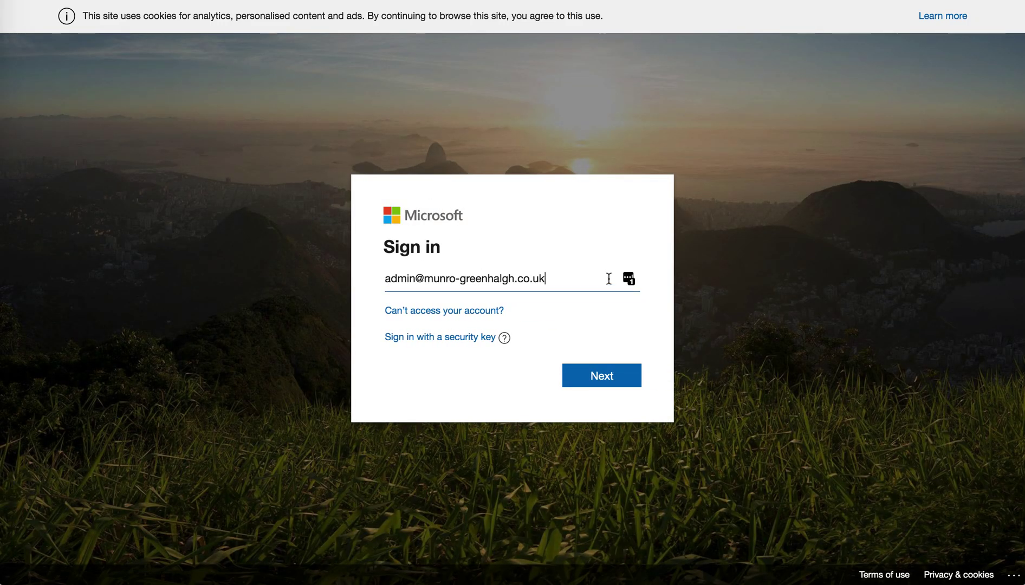
# Clear the e-mail address from the Microsoft sign-in field.
pyautogui.moveTo(609, 279); pyautogui.dragTo(384, 288)
pyautogui.press('BackSpace')
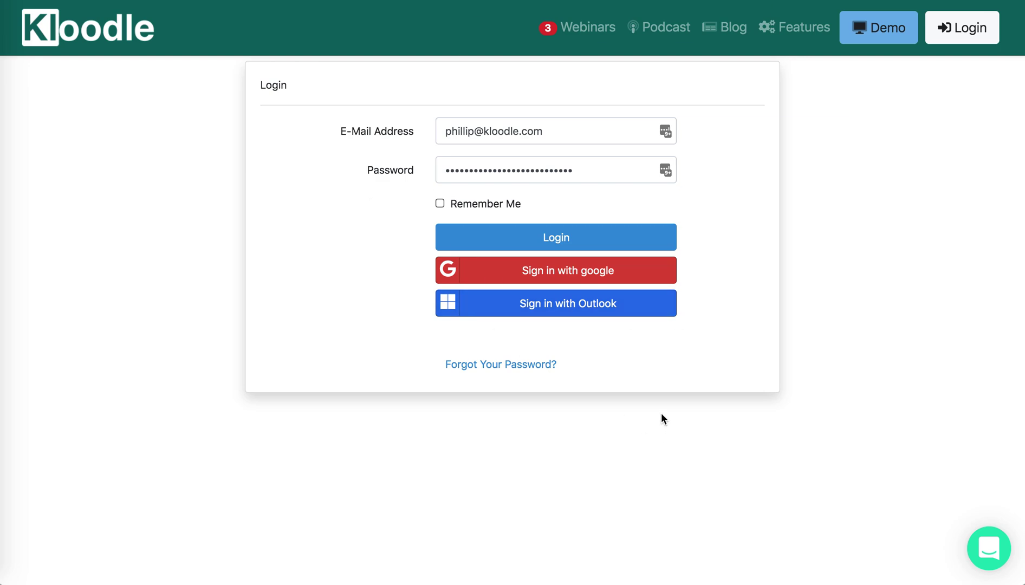
# Log in to Kloodle with the prefilled account credentials and open the user import page from the Learners list.
pyautogui.press('Return')
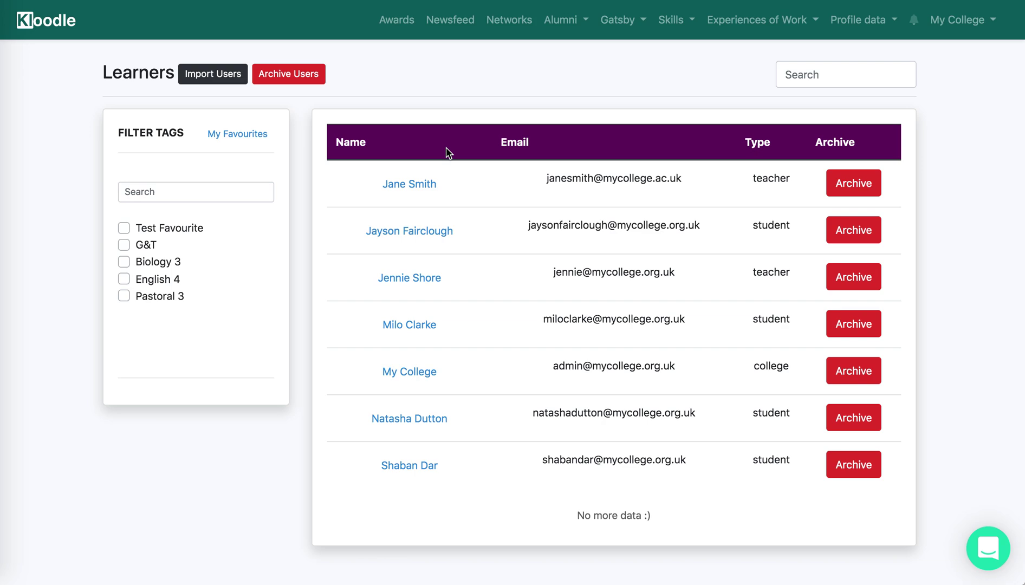
pyautogui.click(220, 81)
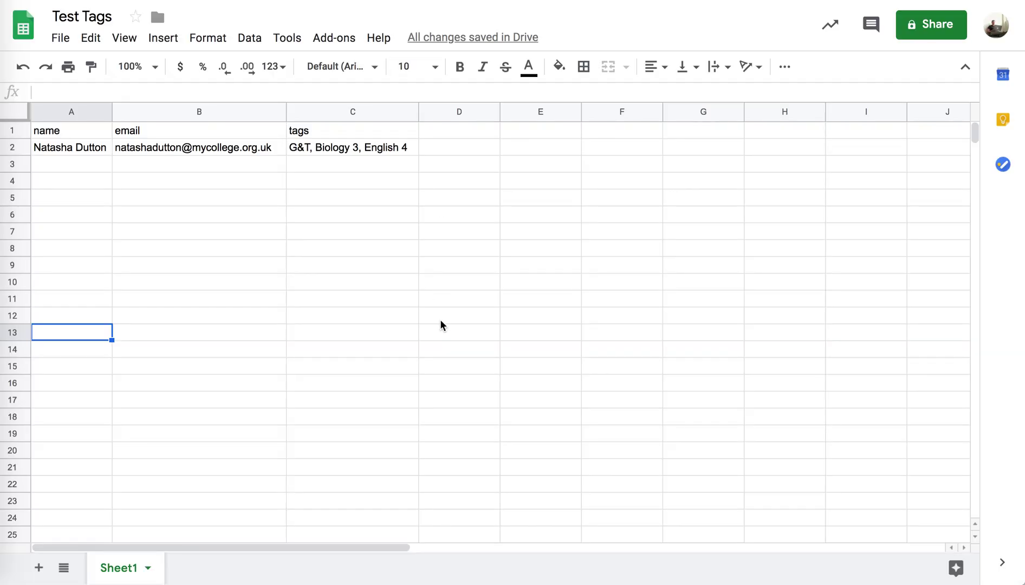
# Add the column headers "uln" in D1 and "internal_id" in E1 of the Test Tags spreadsheet.
pyautogui.click(57, 136)
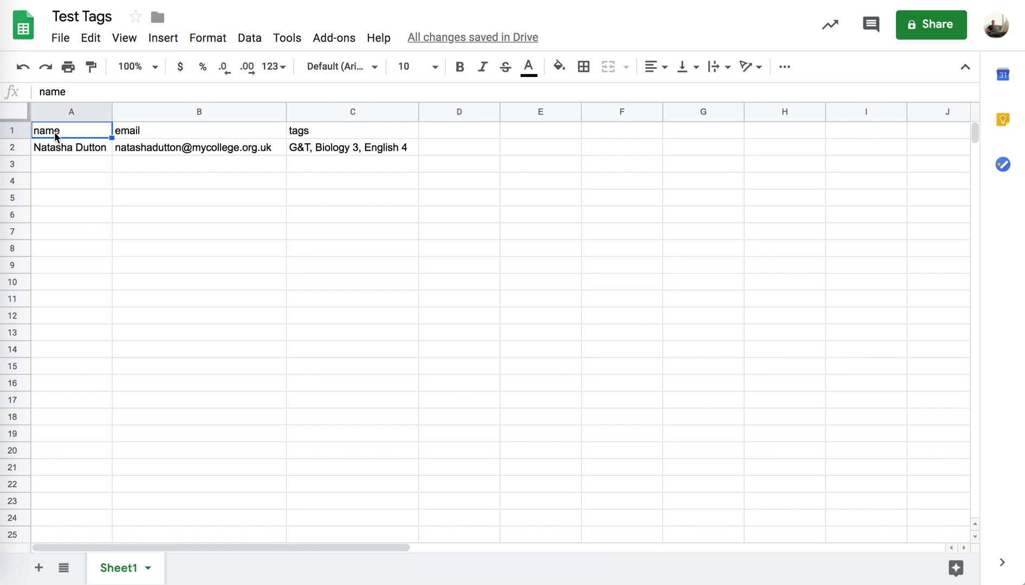
pyautogui.press('Tab')
pyautogui.press('Tab')
pyautogui.press('Tab')
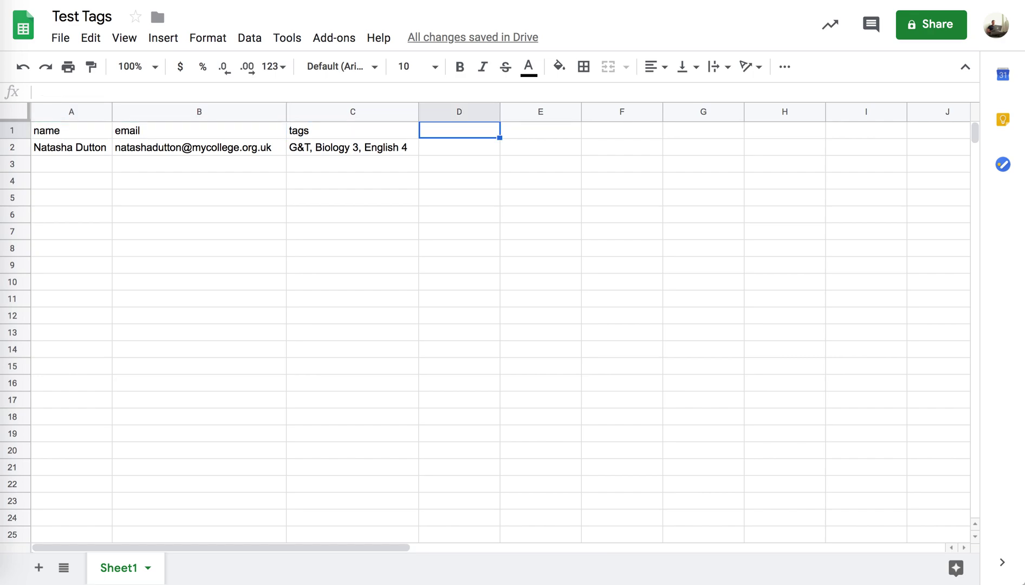
pyautogui.write('uln')
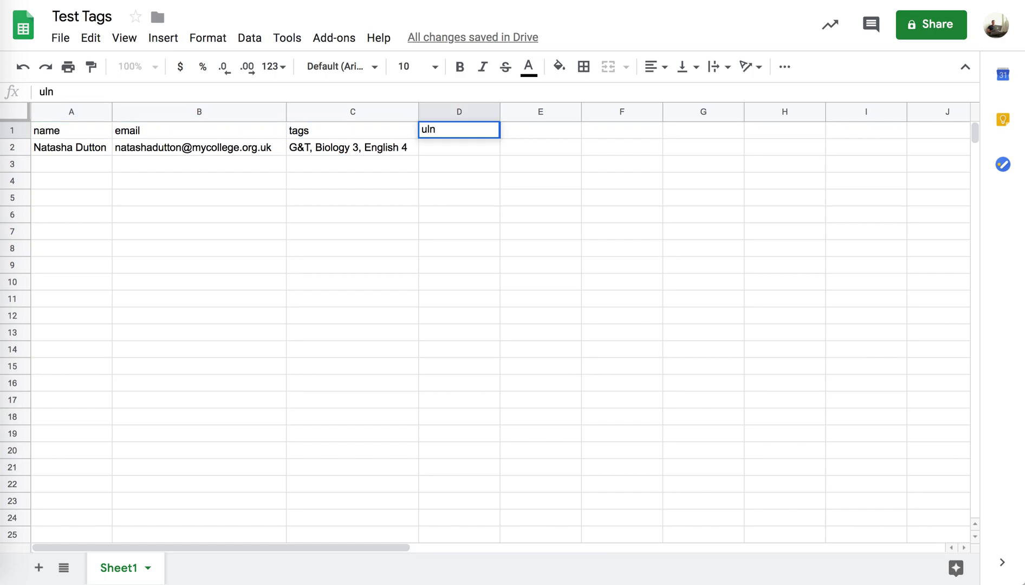
pyautogui.press('Tab')
pyautogui.write('int')
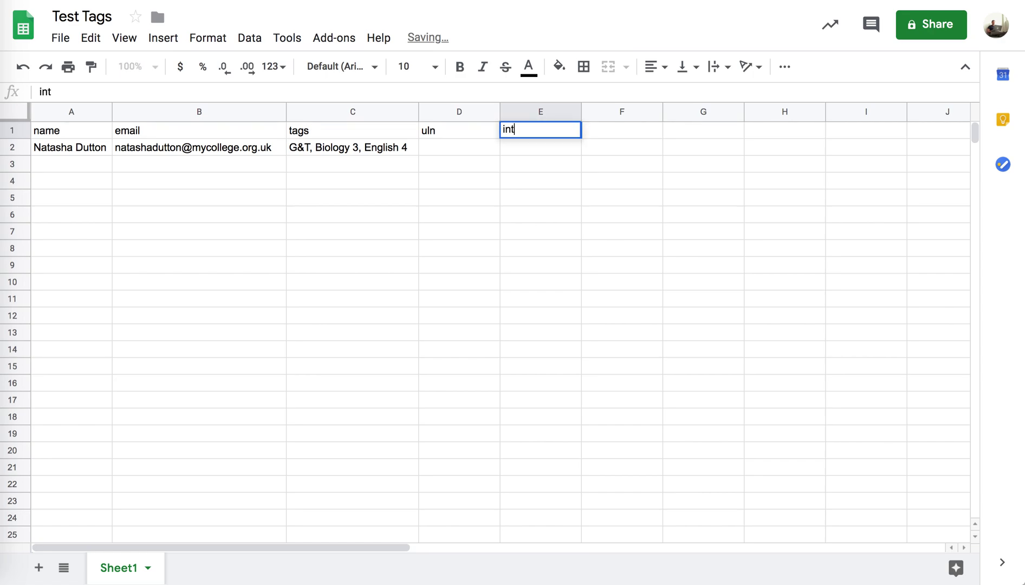
pyautogui.write('ernal_id')
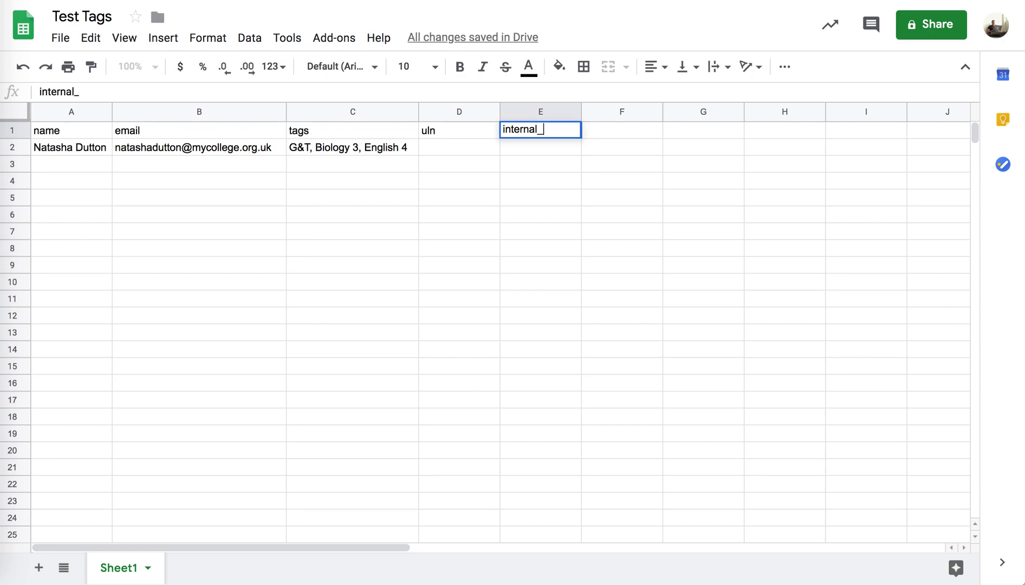
pyautogui.press('Return')
# Delete the internal_id header from E1 and the uln header from D1.
pyautogui.press('Left')
pyautogui.press('Left')
pyautogui.press('Right')
pyautogui.press('Right')
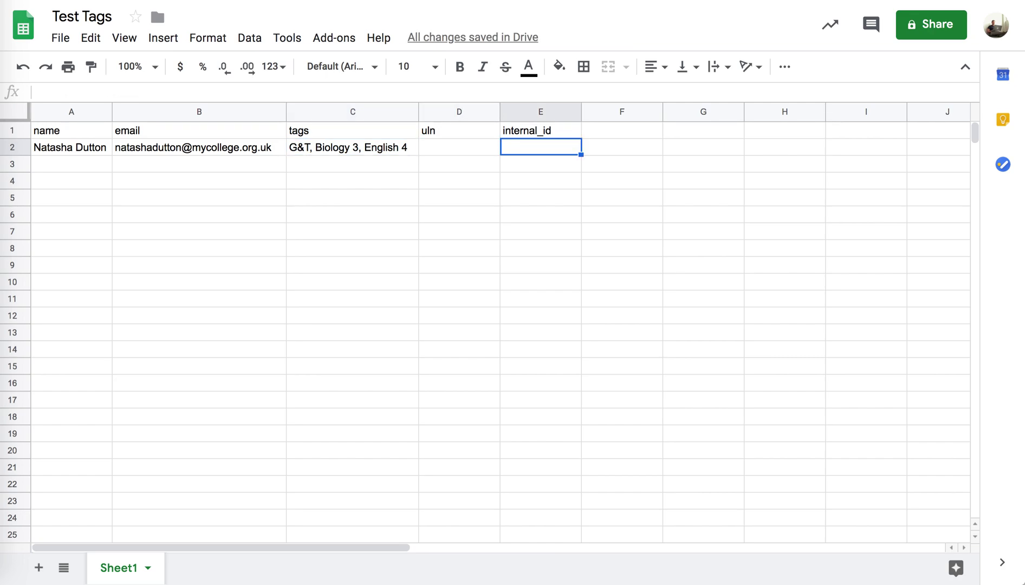
pyautogui.press('Up')
pyautogui.press('Delete')
pyautogui.press('Left')
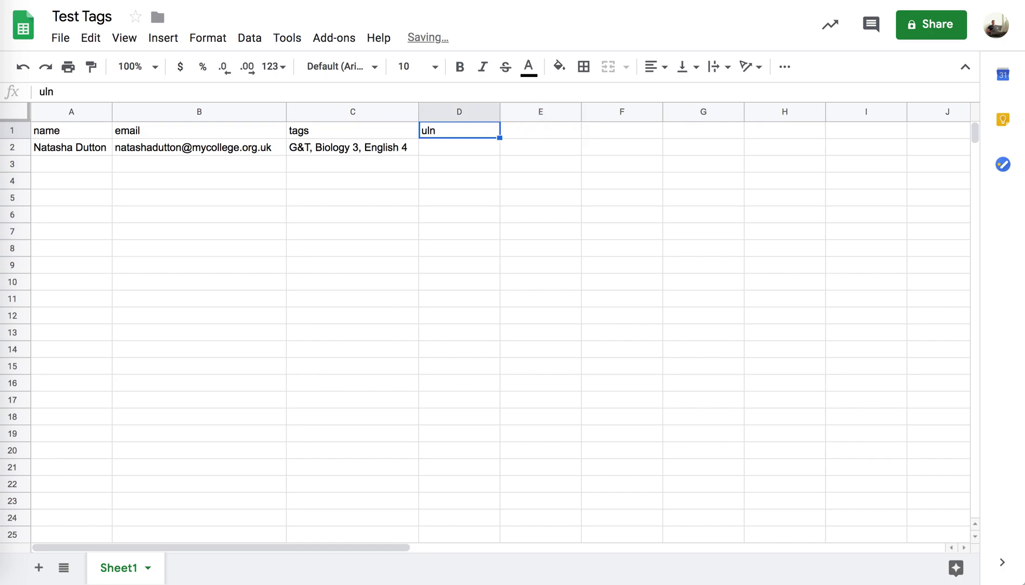
pyautogui.press('Delete')
# Examine the learner's name, e-mail and tags cells in row 2.
pyautogui.click(67, 153)
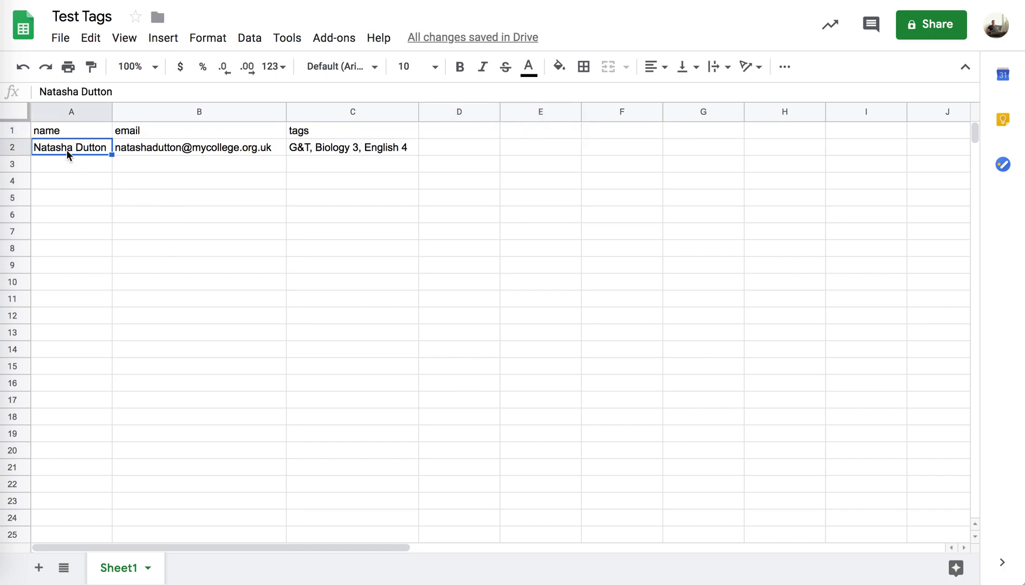
pyautogui.click(157, 151)
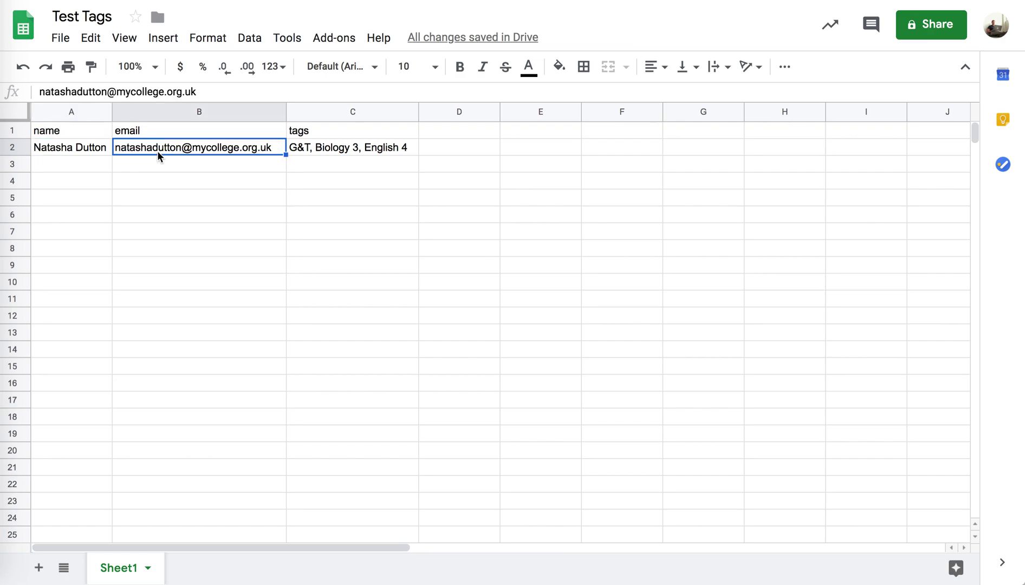
pyautogui.click(345, 156)
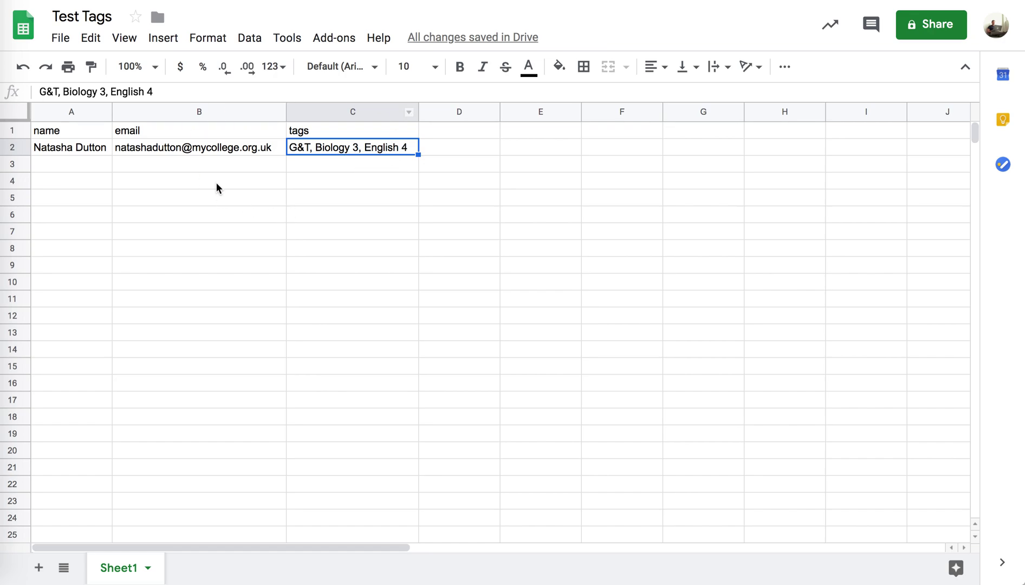
# Download the current sheet as a comma-separated values (.csv) file.
pyautogui.click(60, 37)
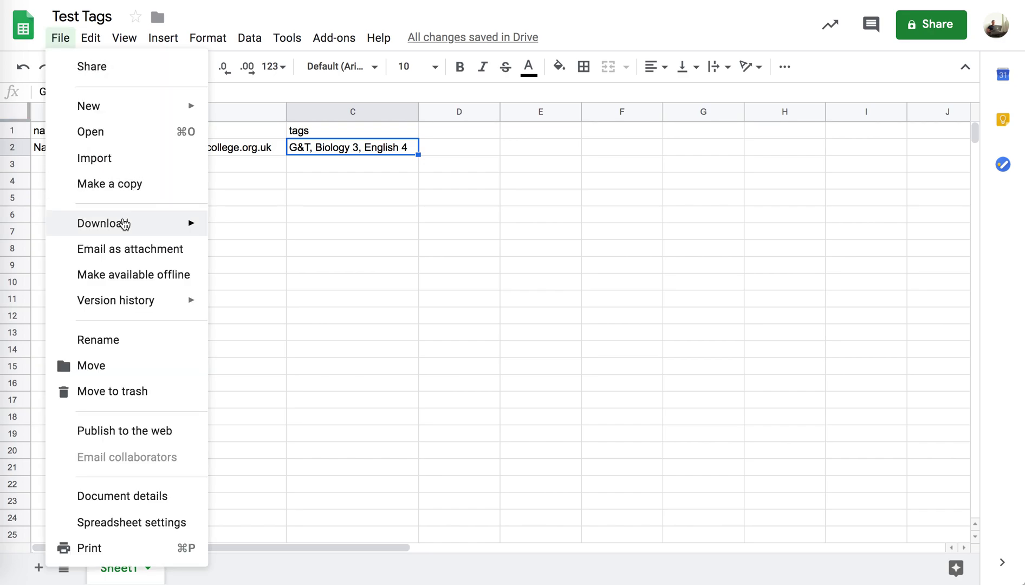
pyautogui.moveTo(160, 226)
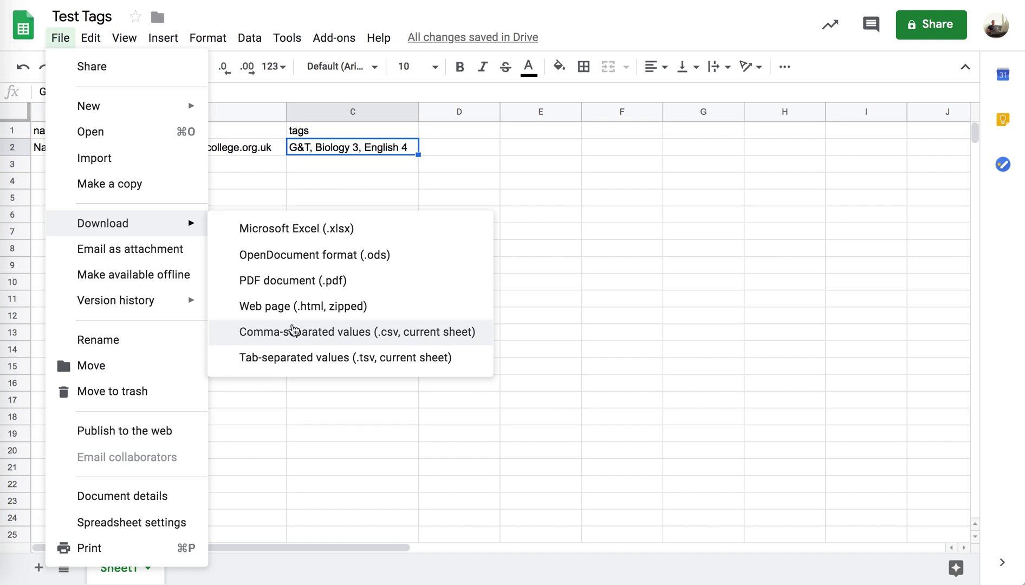
pyautogui.click(291, 337)
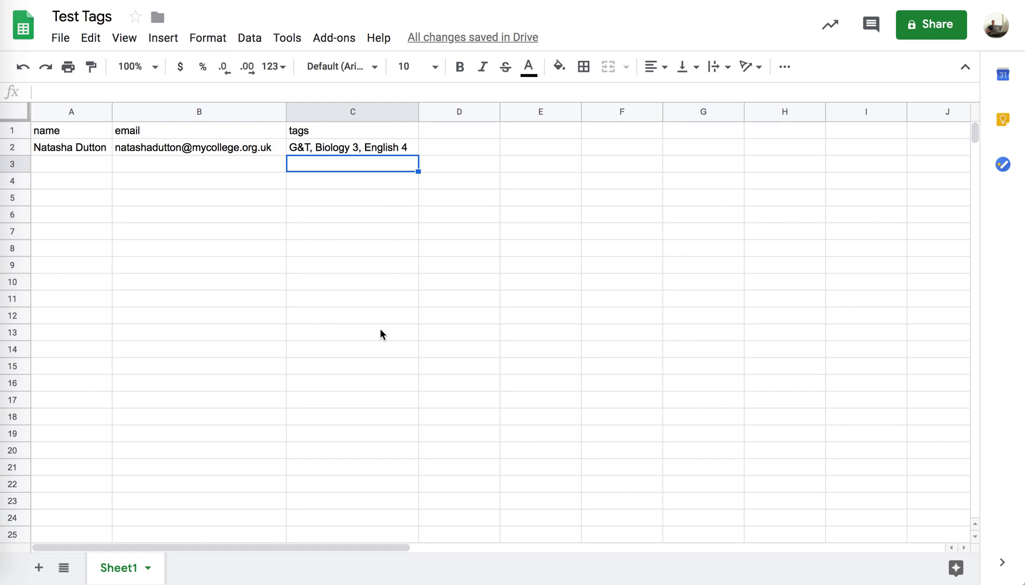
pyautogui.click(63, 39)
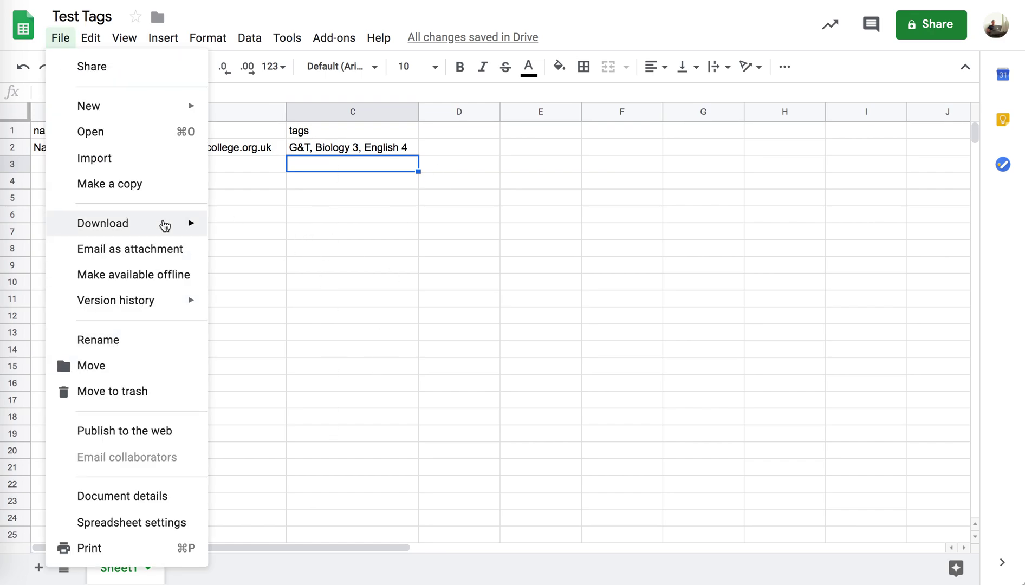
pyautogui.click(307, 332)
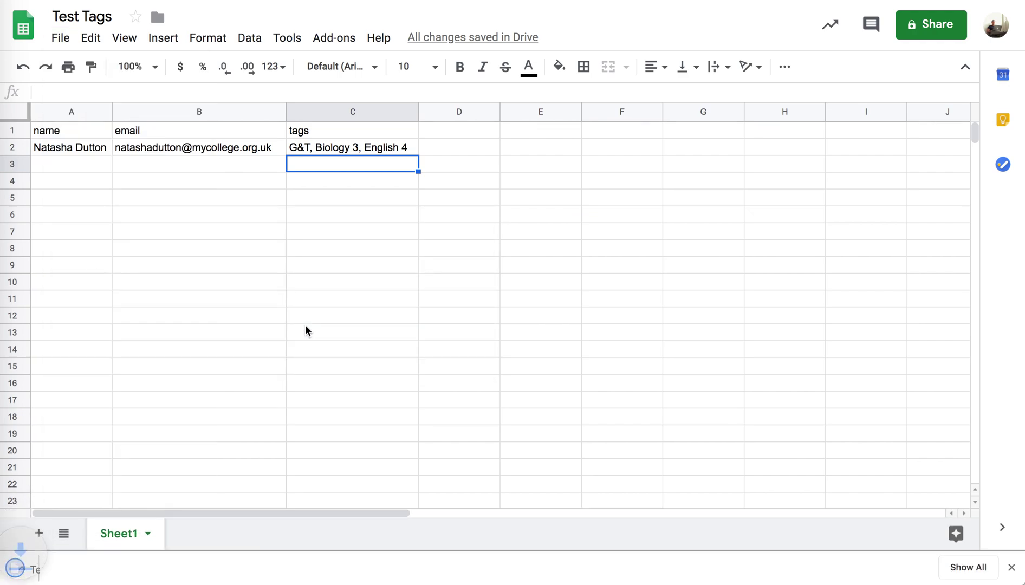
# Switch to Kloodle's Import Users page and supply the downloaded Test Tags CSV, with File Has Headers enabled.
pyautogui.hotkey('ctrl', 'Tab')
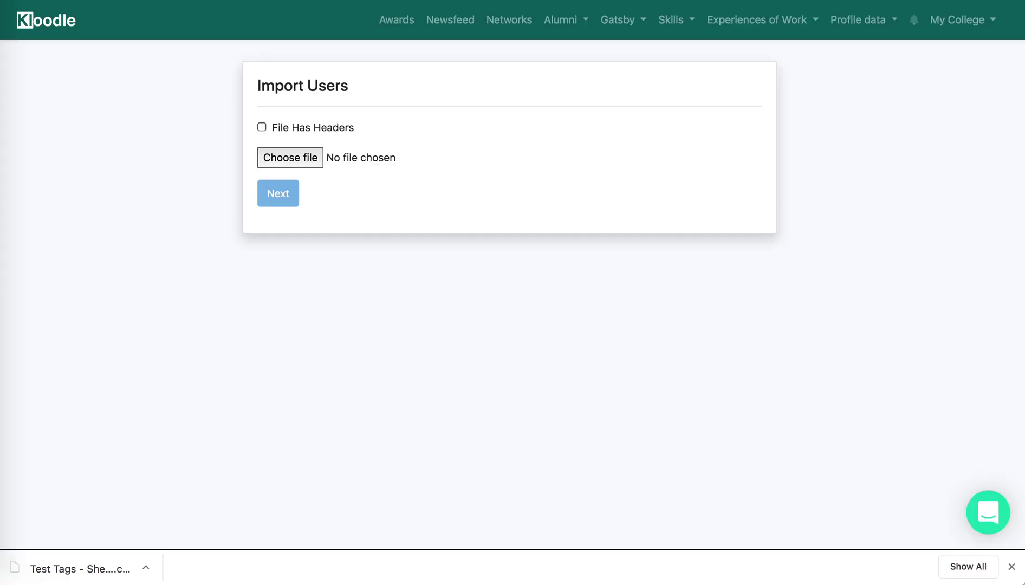
pyautogui.moveTo(60, 576); pyautogui.dragTo(299, 161)
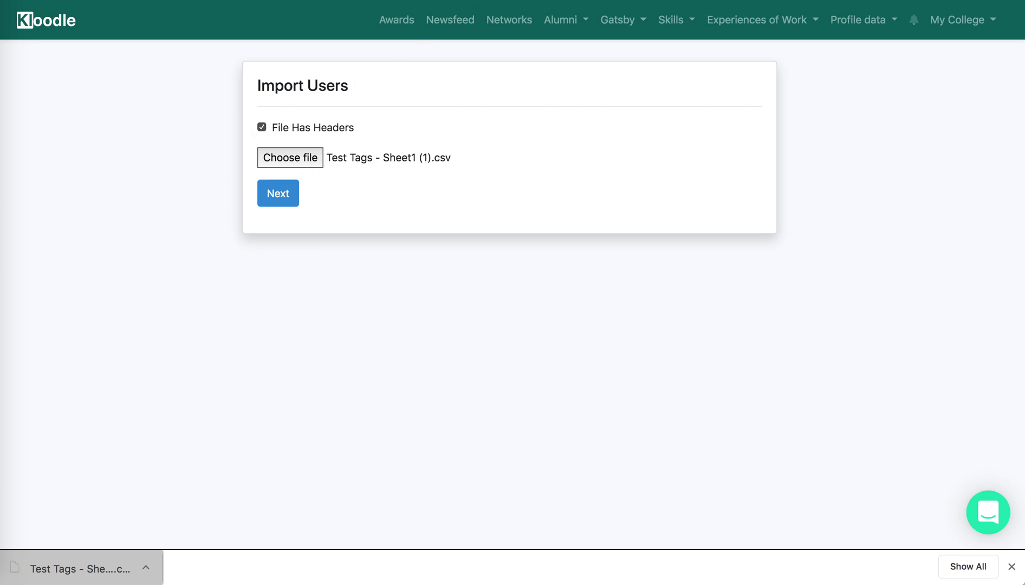
# Check the email and tags column headers in the Test Tags spreadsheet in Google Sheets.
pyautogui.click(472, 1)
pyautogui.click(166, 137)
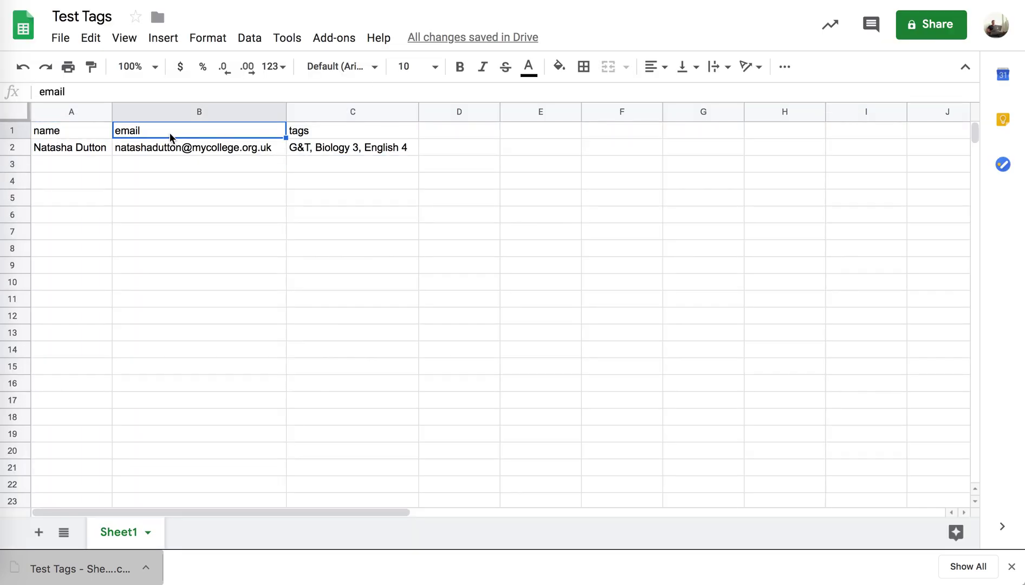
pyautogui.click(306, 142)
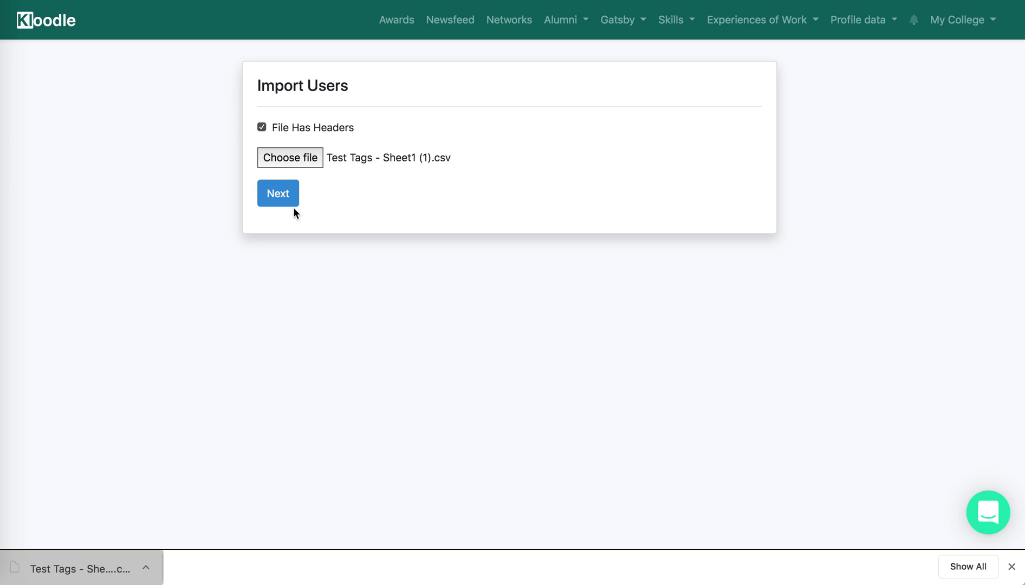
# Continue the Kloodle import and map the name, email and tags fields to the CSV columns of the same names.
pyautogui.click(285, 201)
pyautogui.scroll(-2, 689, 268)
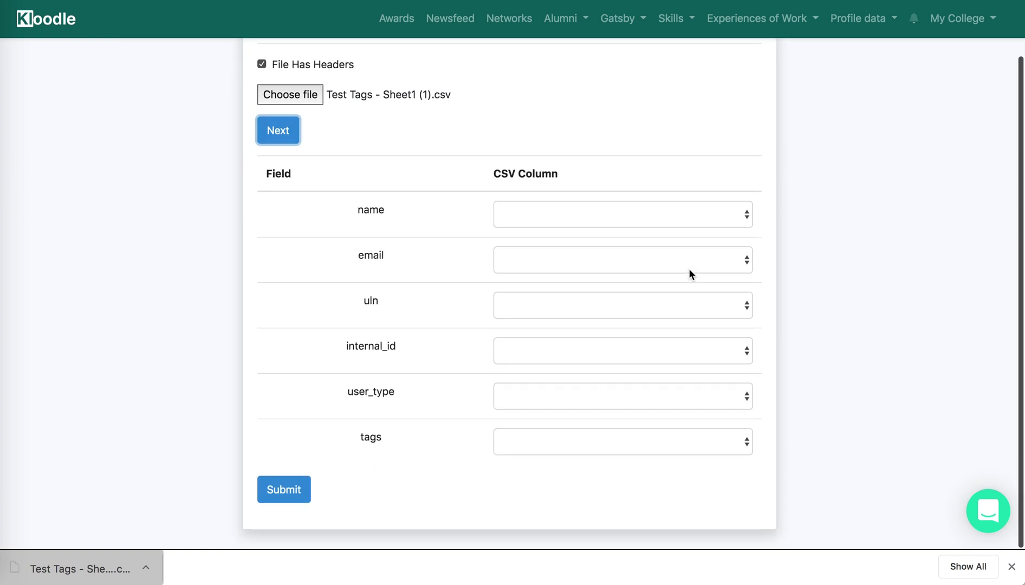
pyautogui.click(575, 222)
pyautogui.click(533, 217)
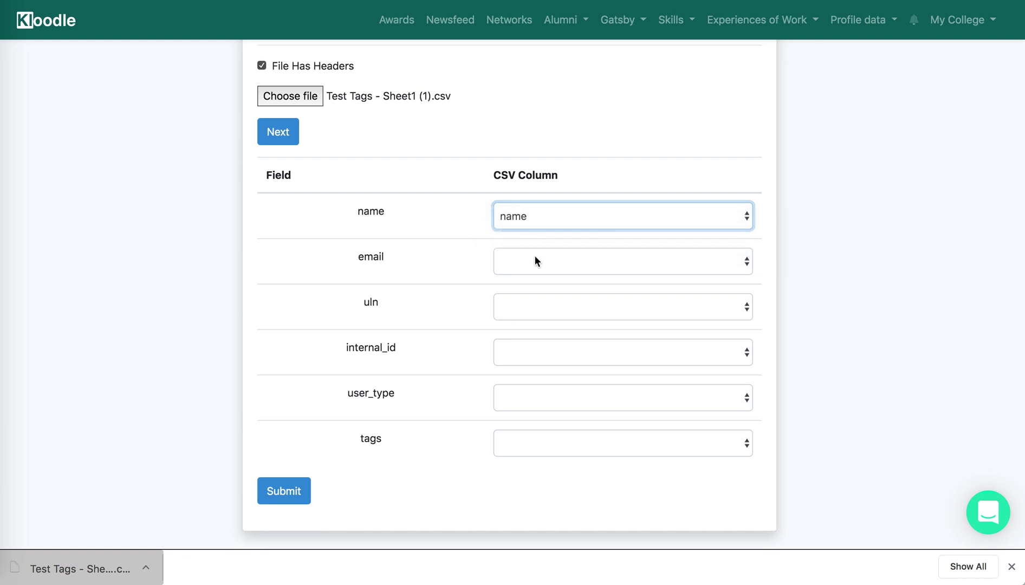
pyautogui.click(535, 258)
pyautogui.click(525, 276)
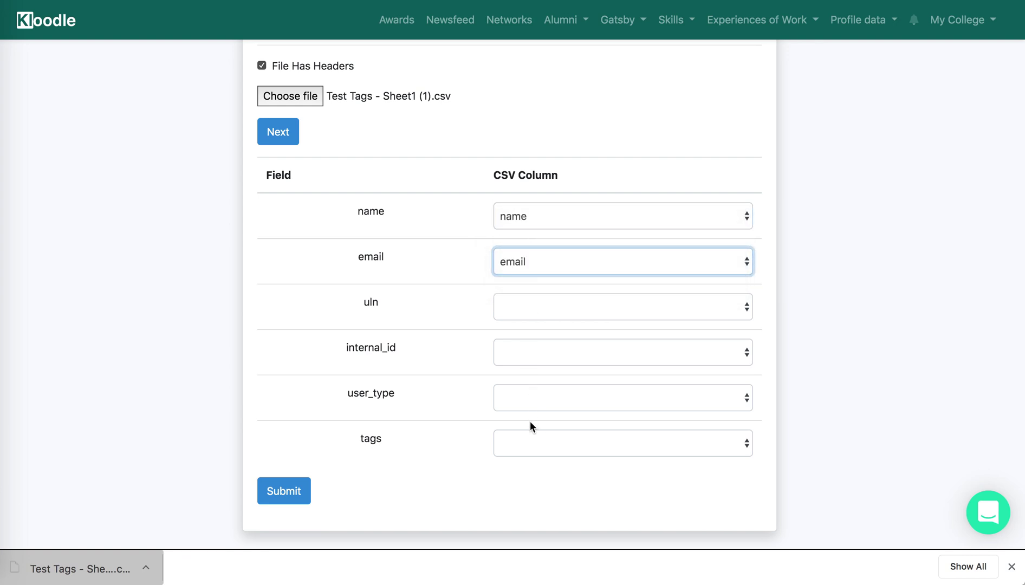
pyautogui.click(538, 442)
pyautogui.click(547, 475)
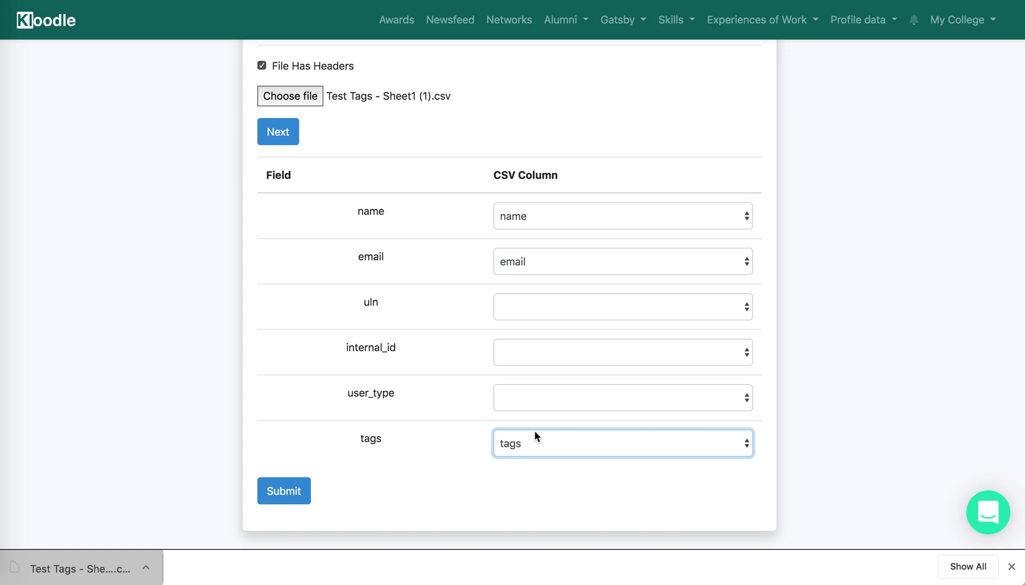
# Leave the user_type field unmapped and submit the user import.
pyautogui.click(533, 400)
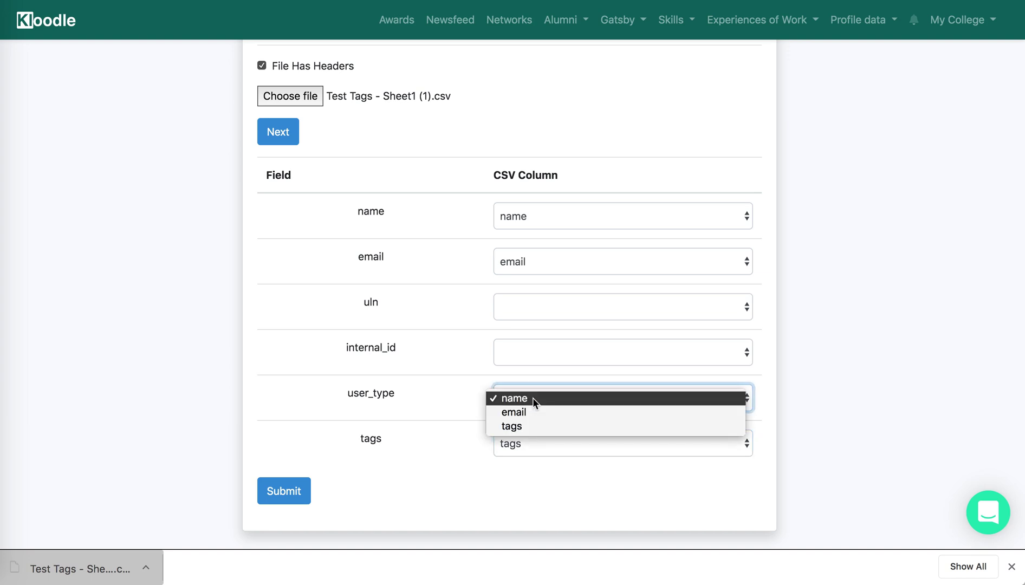
pyautogui.click(448, 398)
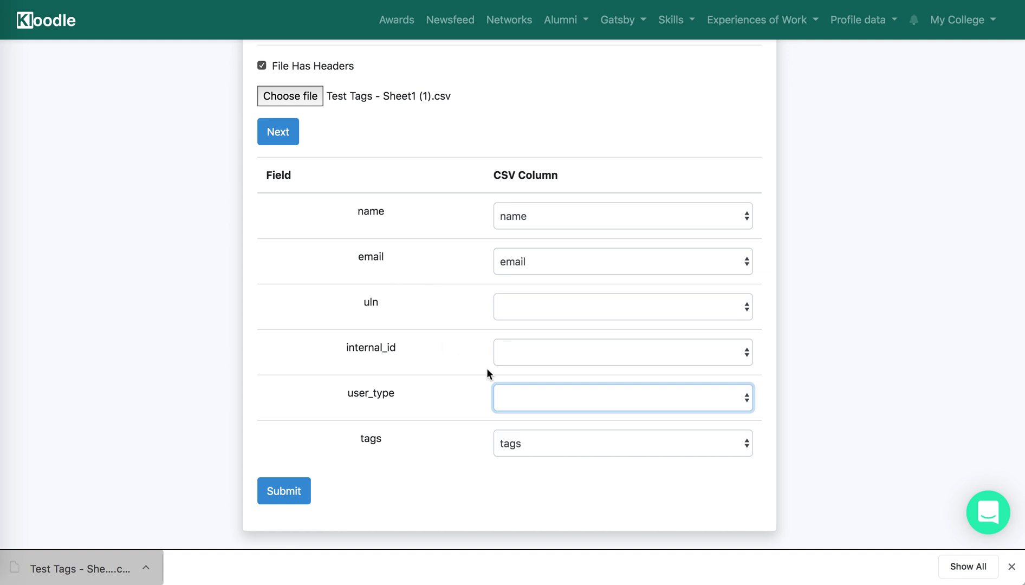
pyautogui.click(275, 494)
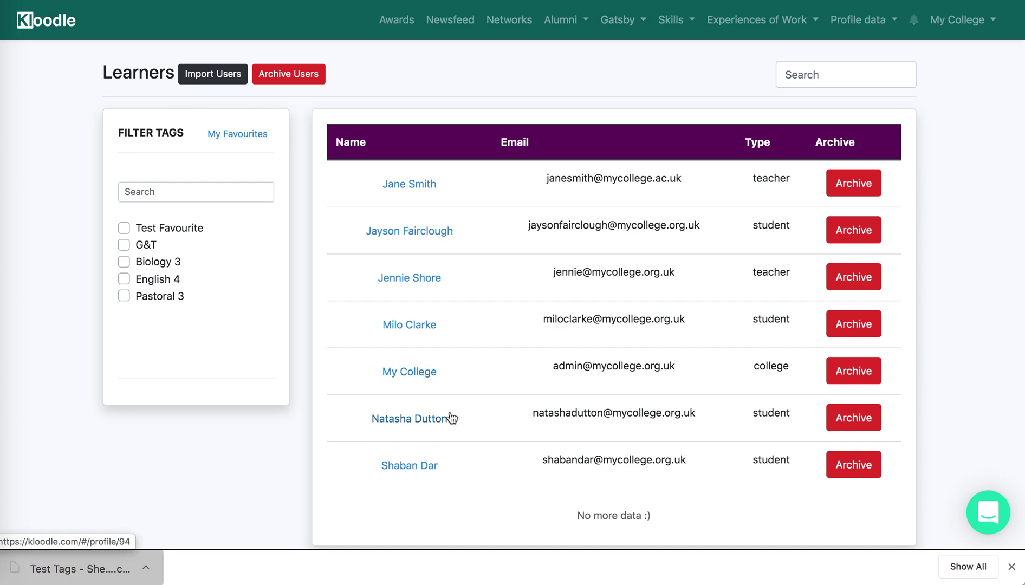
# Filter the learners by the G&T tag and separately by the English 4 tag, clearing each filter.
pyautogui.moveTo(192, 294); pyautogui.dragTo(134, 249)
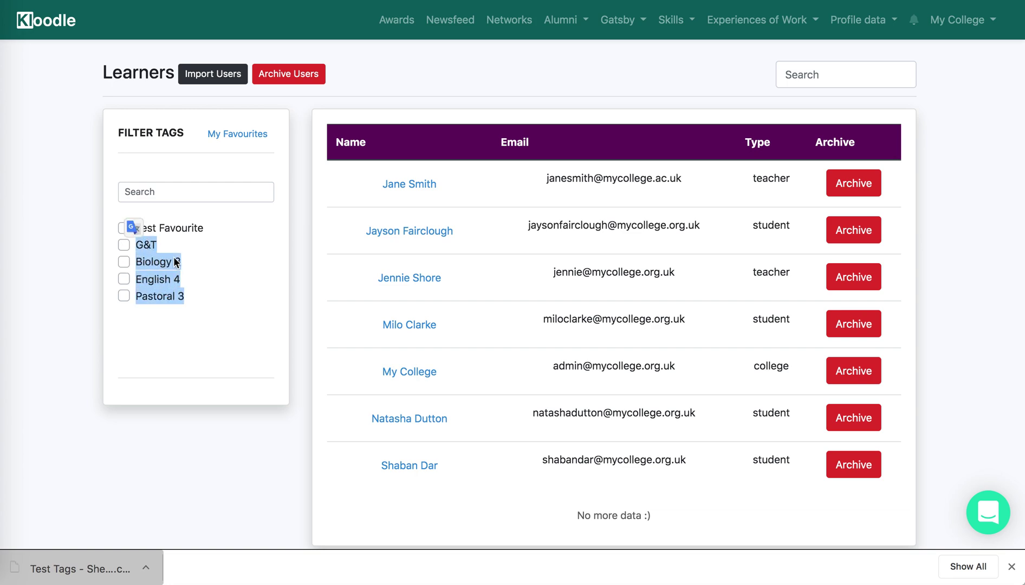
pyautogui.click(197, 270)
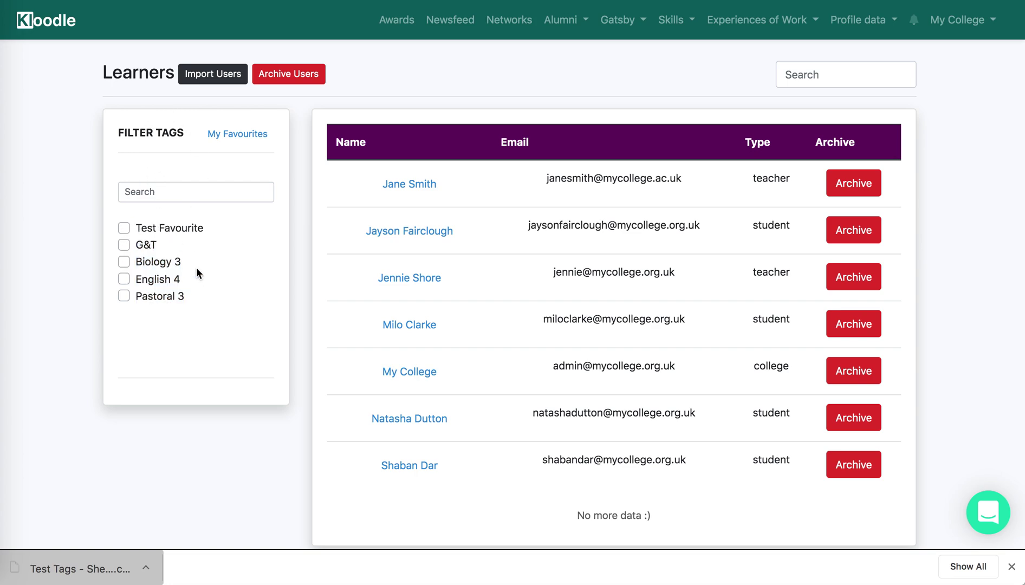
pyautogui.click(124, 245)
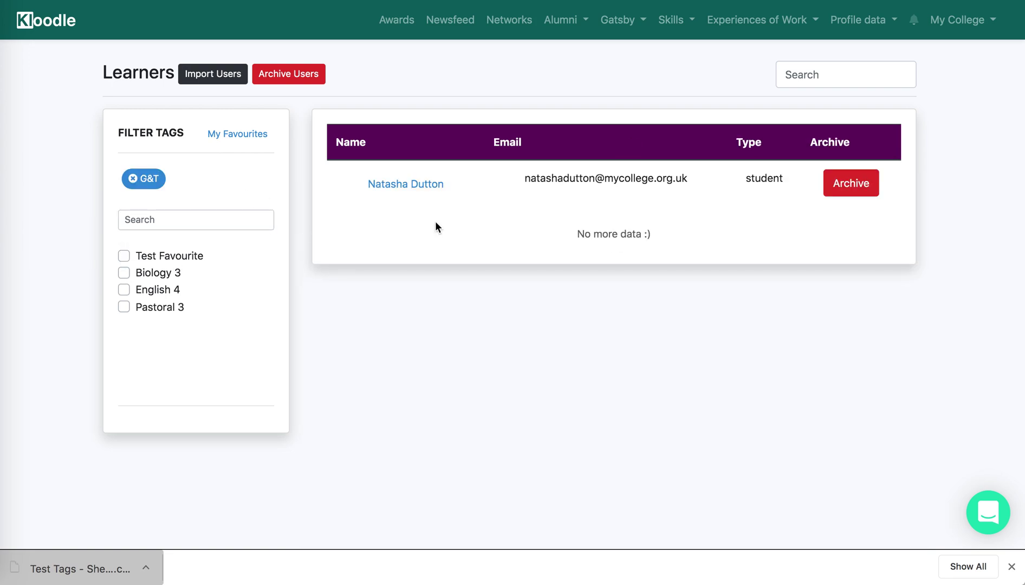
pyautogui.click(146, 181)
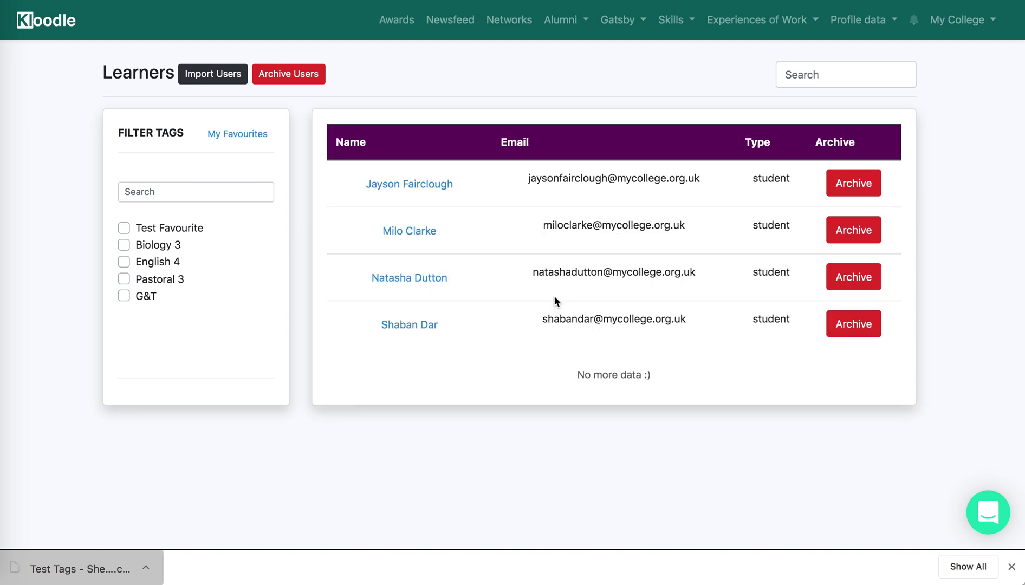
pyautogui.click(152, 263)
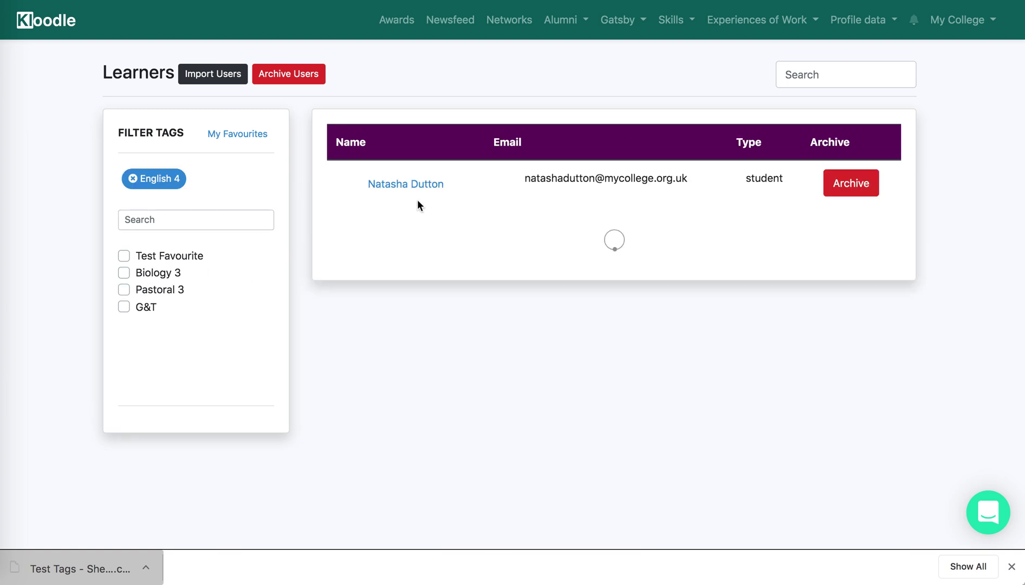
pyautogui.click(153, 179)
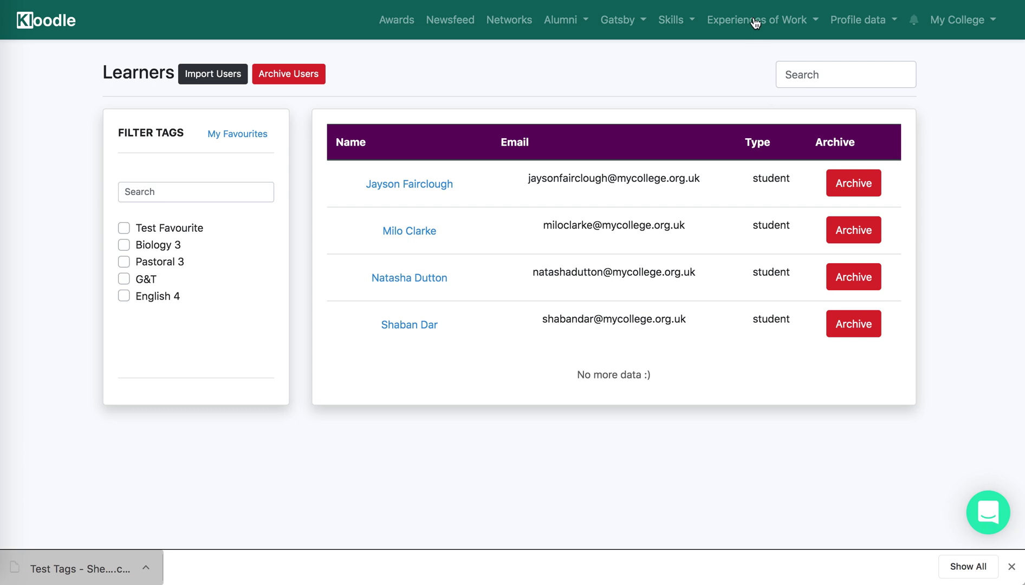
# Open the dashboard's user award participation data for the learners.
pyautogui.click(975, 20)
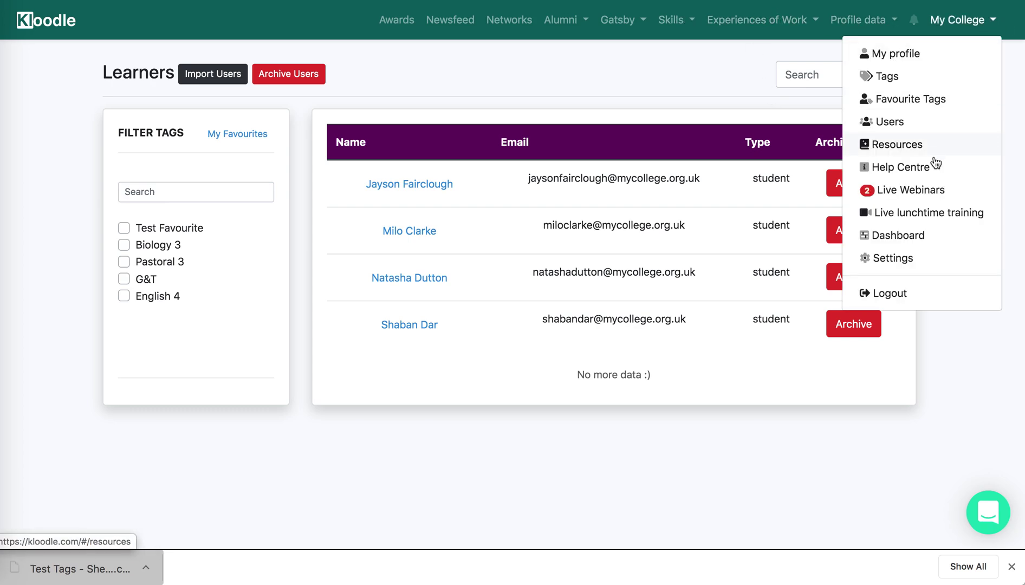
pyautogui.click(911, 233)
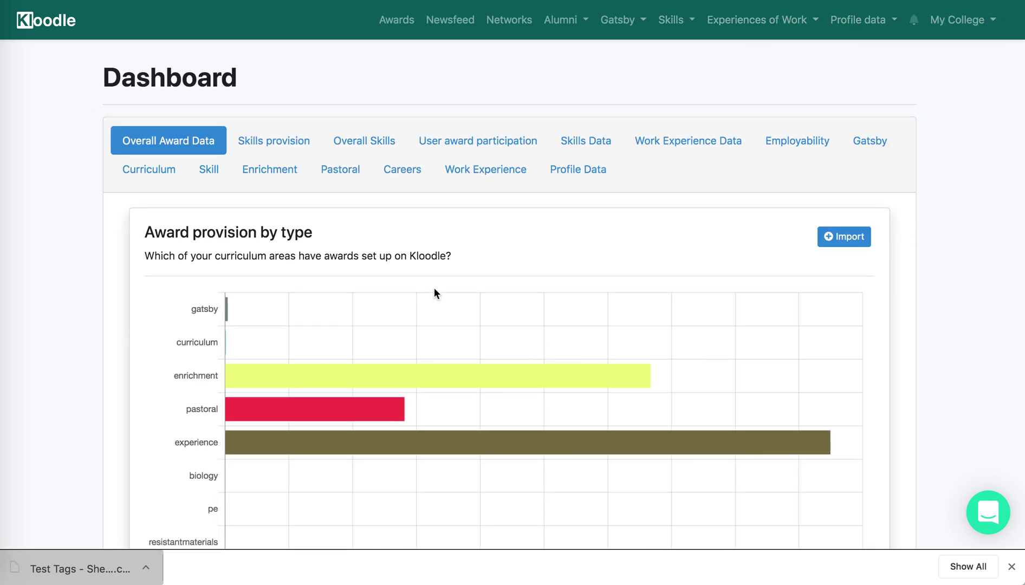
pyautogui.click(478, 150)
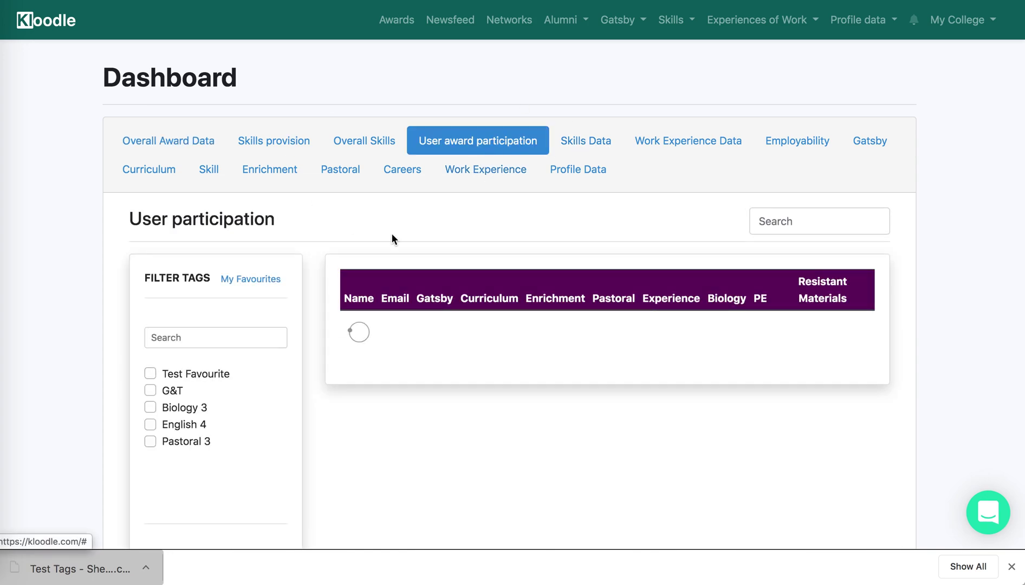
pyautogui.scroll(-1, 488, 362)
pyautogui.scroll(1, 673, 315)
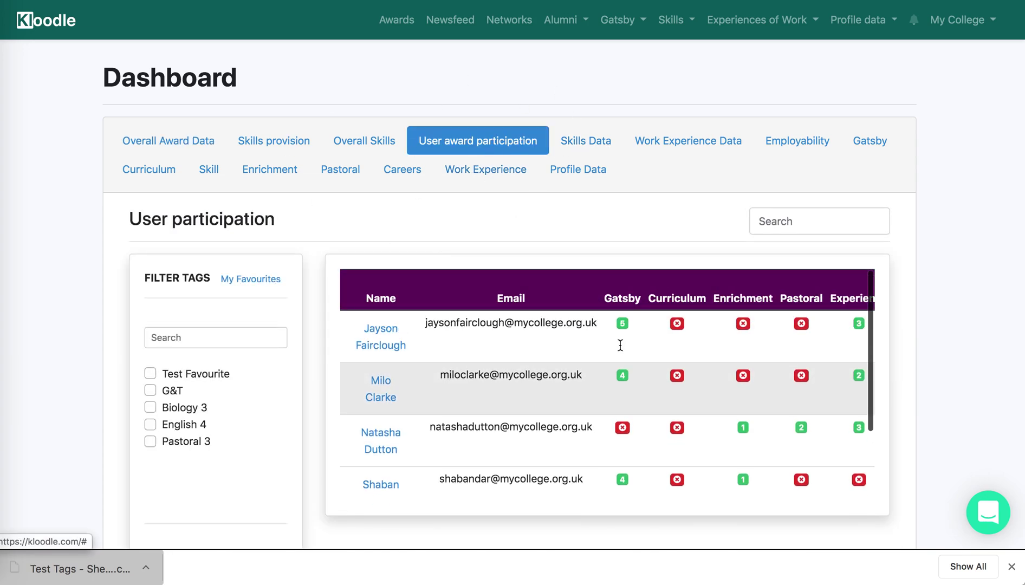
# Filter the user participation table by the G&T tag and separately by the English 4 tag, clearing each filter.
pyautogui.click(150, 391)
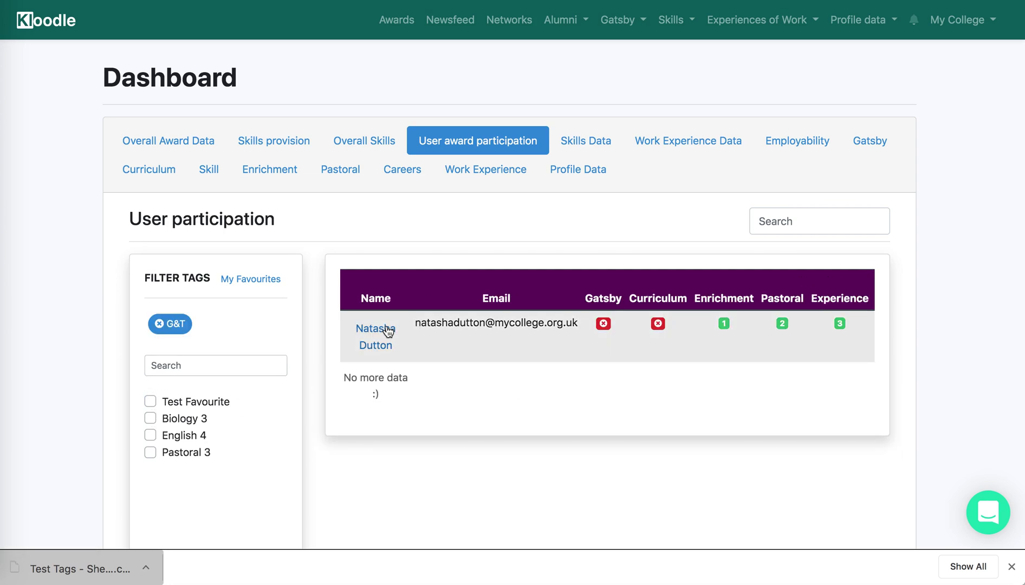
pyautogui.click(176, 329)
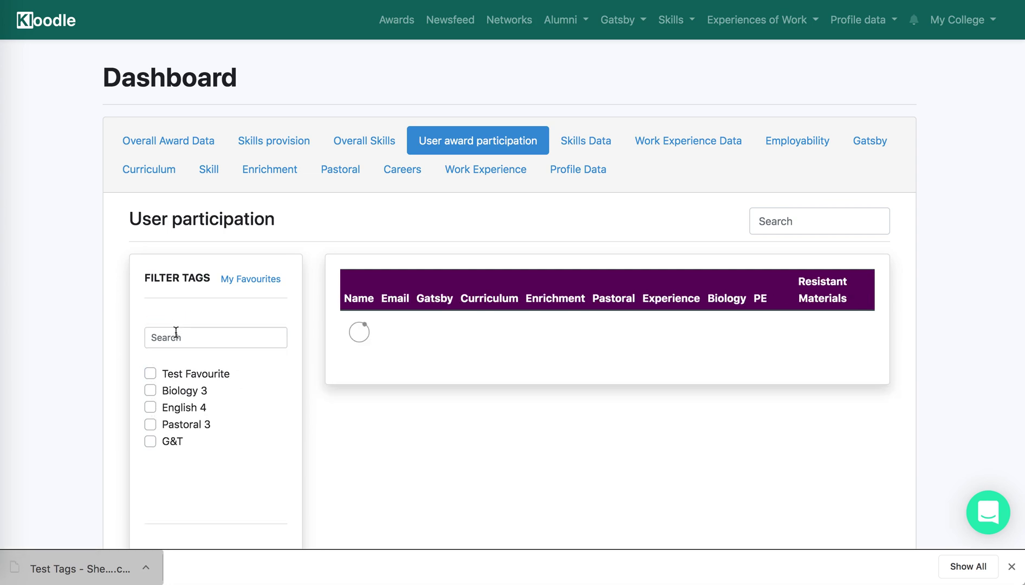
pyautogui.click(176, 407)
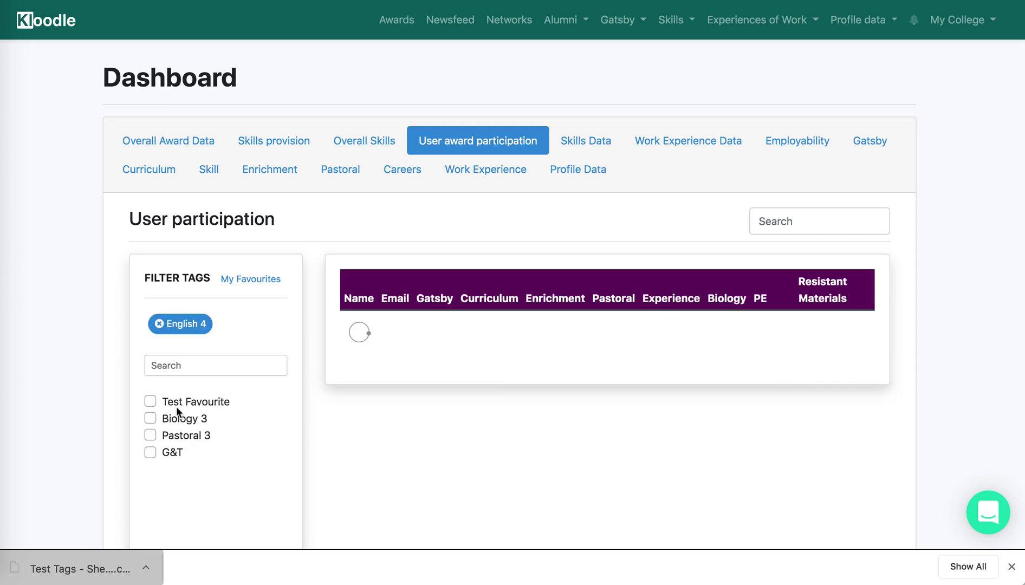
pyautogui.click(197, 325)
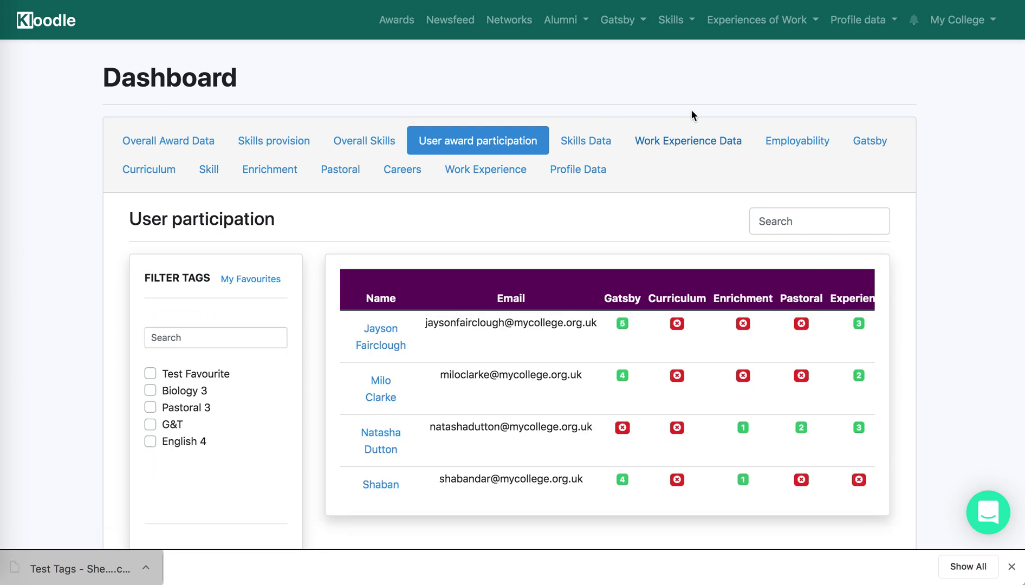
pyautogui.click(676, 27)
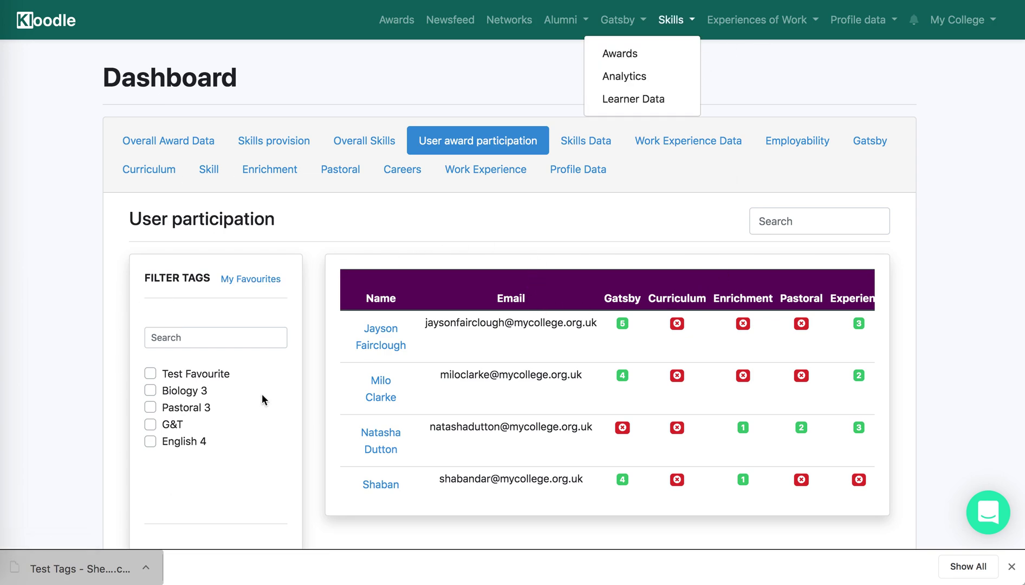
pyautogui.click(499, 230)
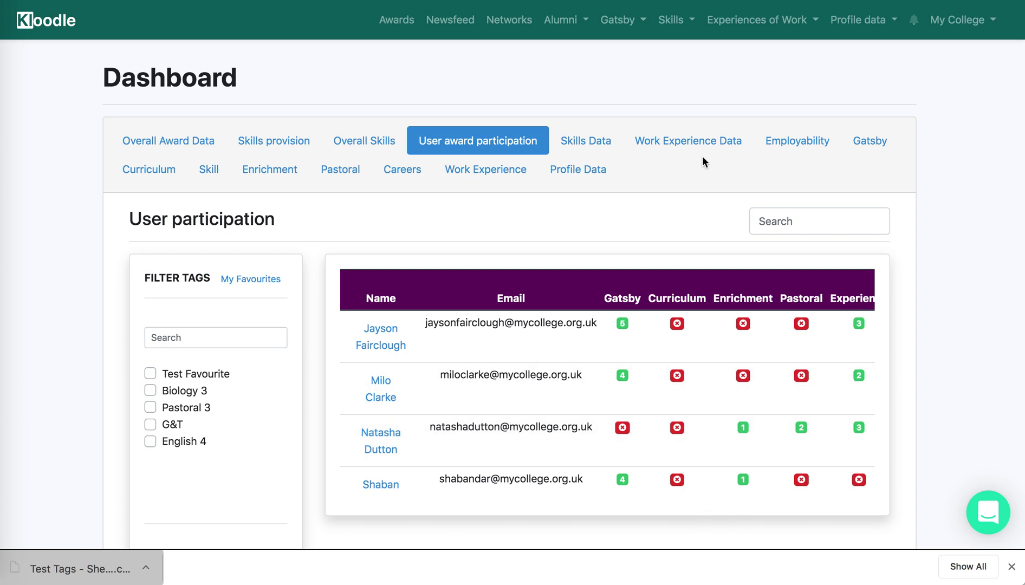
# Create a new tag named Football 4 in the college's tags list.
pyautogui.click(957, 19)
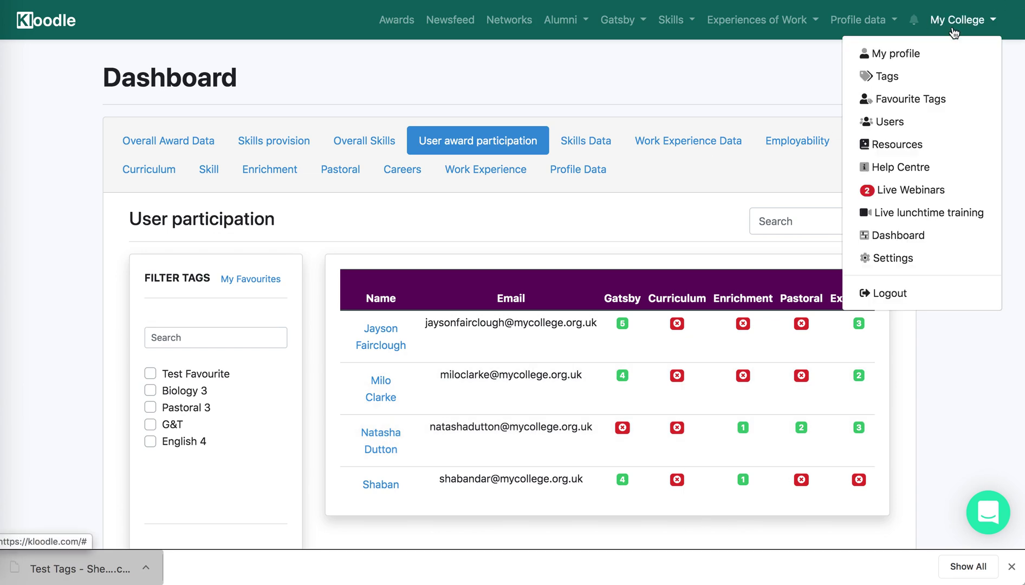
pyautogui.click(890, 85)
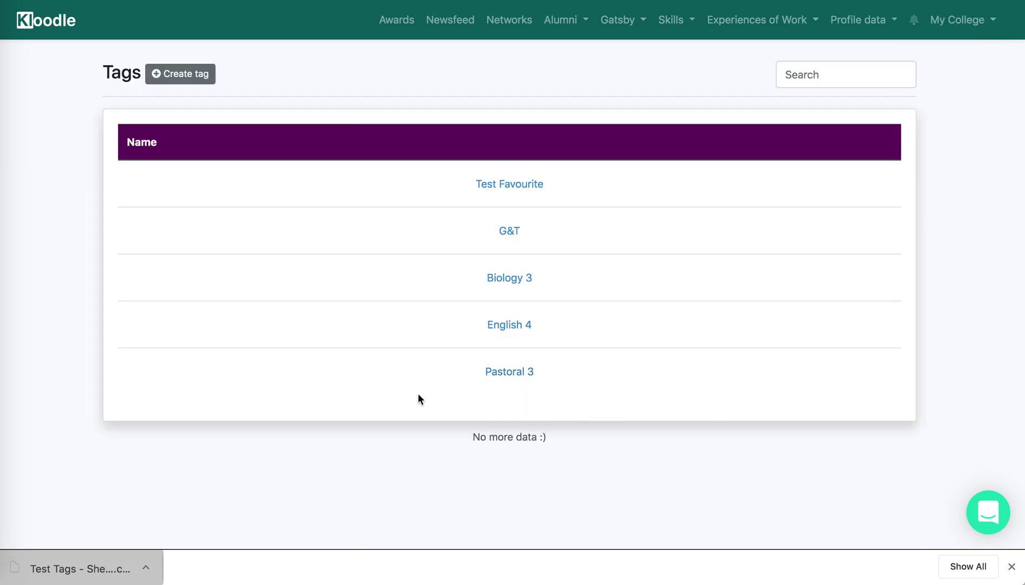
pyautogui.click(207, 80)
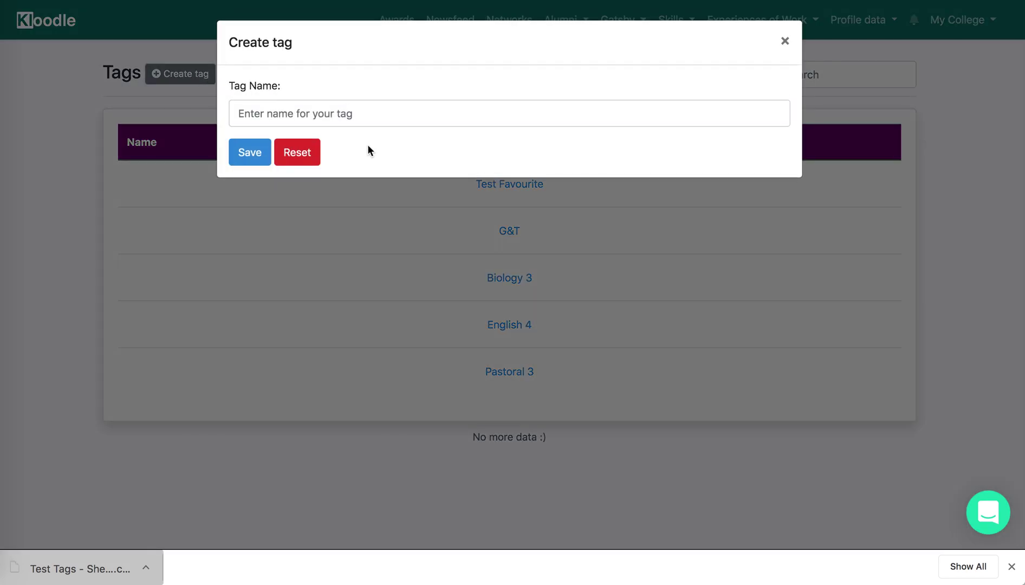
pyautogui.click(371, 124)
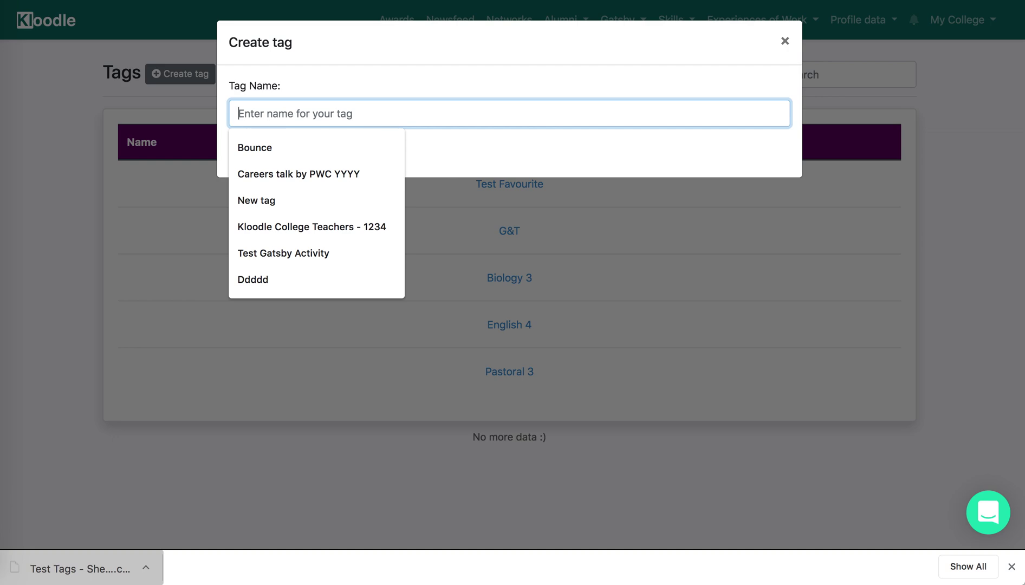
pyautogui.write('Football 4')
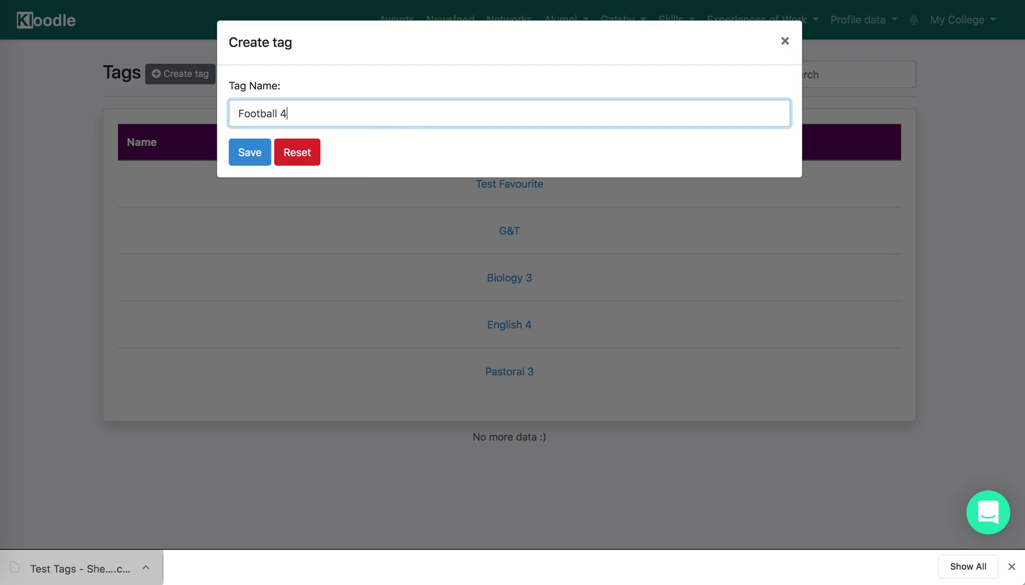
pyautogui.click(251, 150)
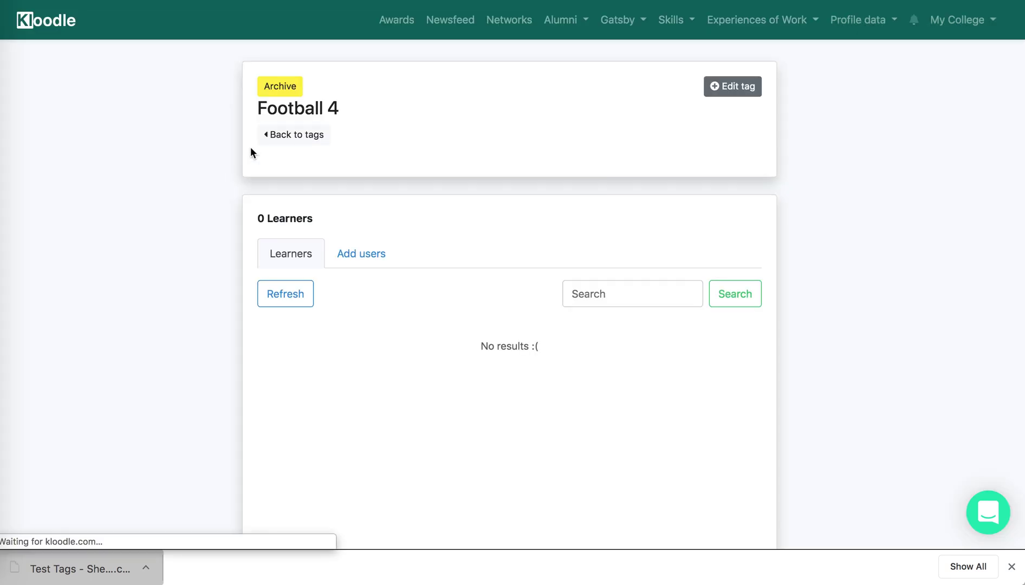
pyautogui.click(366, 266)
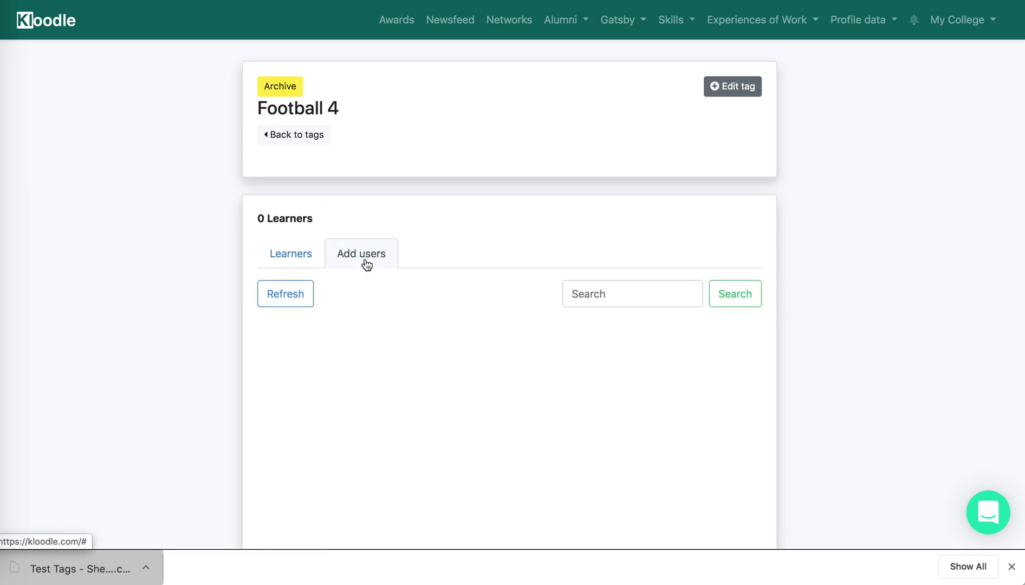
pyautogui.click(307, 291)
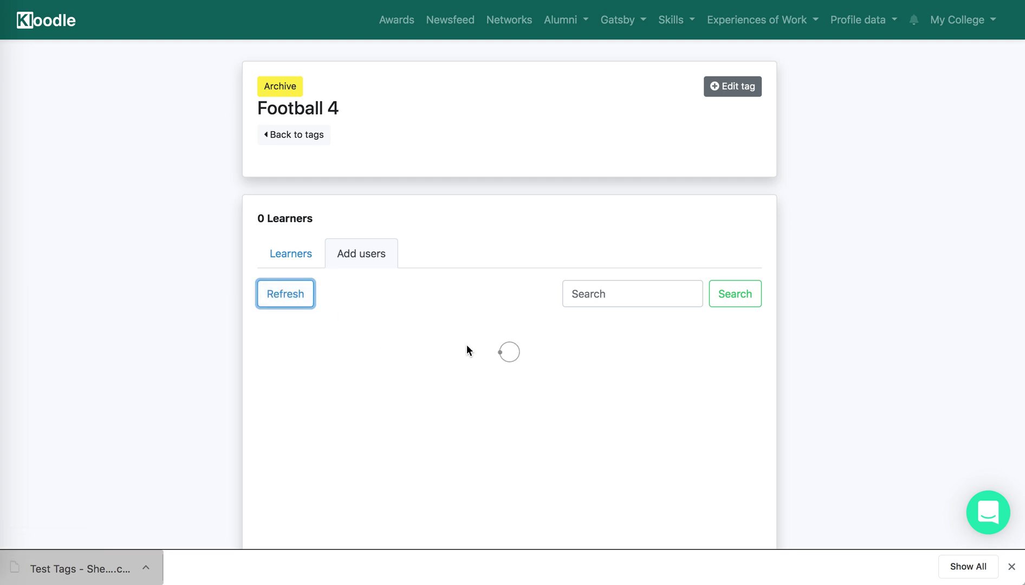
pyautogui.scroll(-2, 467, 351)
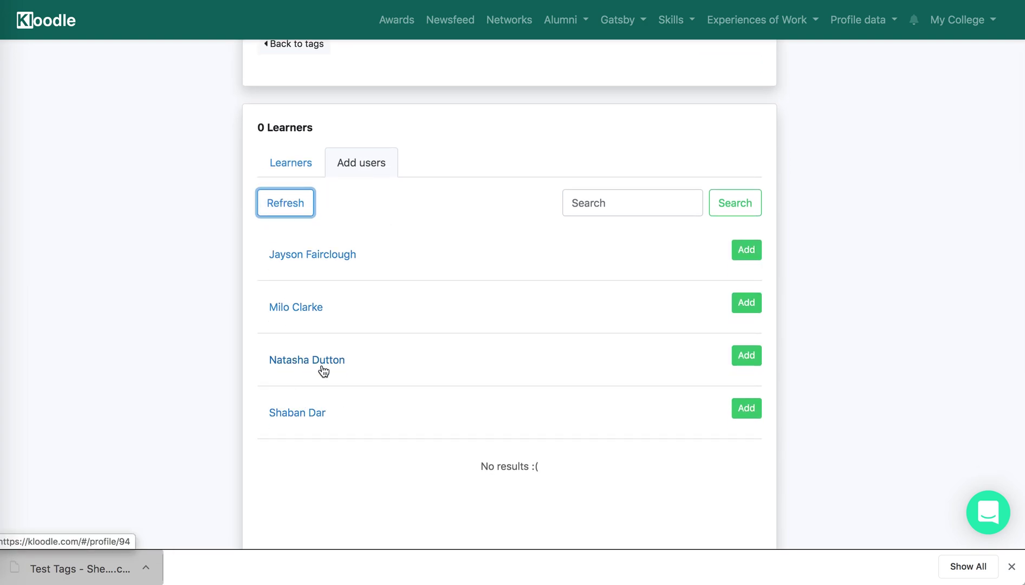
pyautogui.click(393, 362)
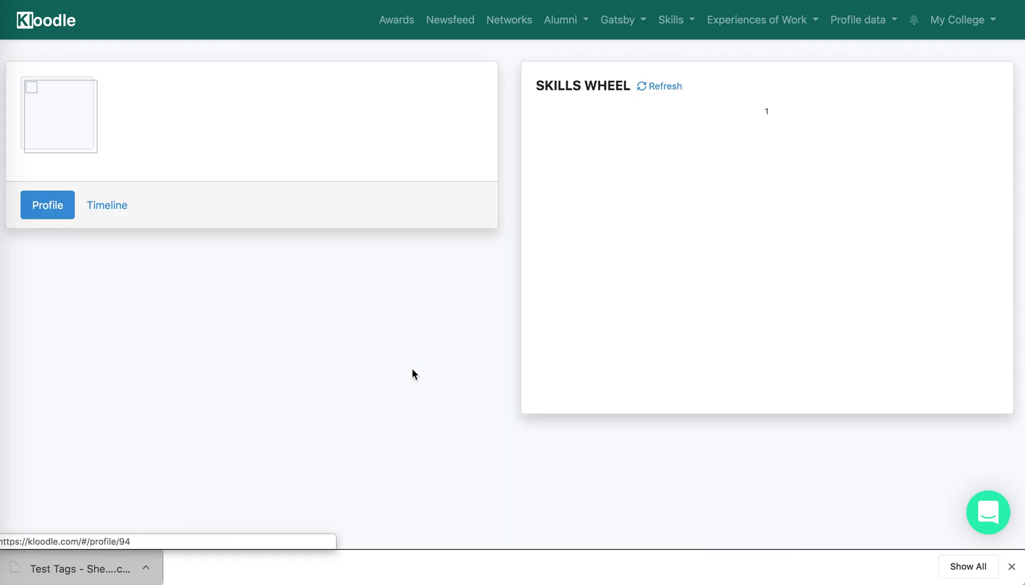
pyautogui.press('super+bracketleft')
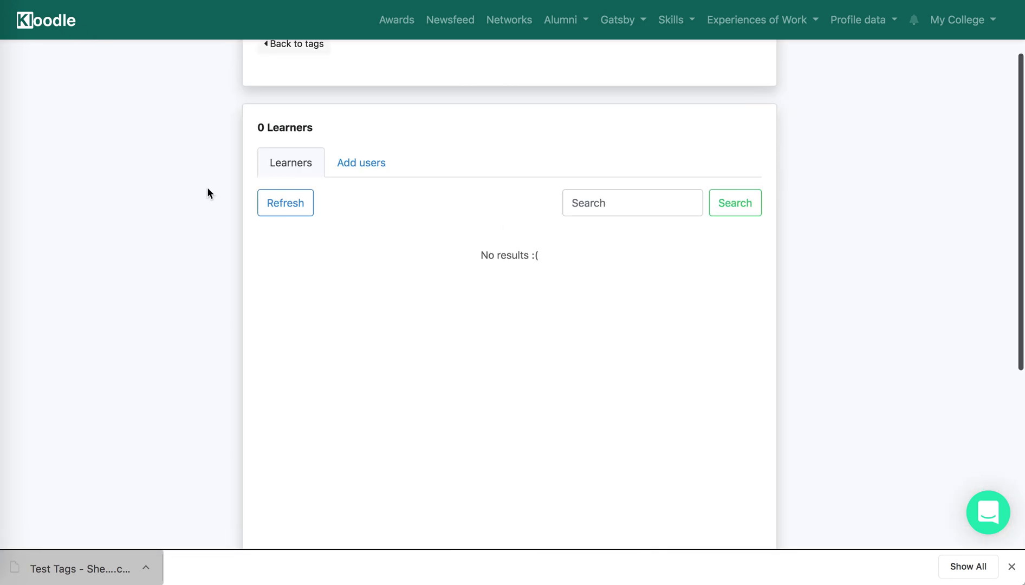
# Load the users available for the Football 4 tag, add the third listed learner, and refresh the tag's learners list.
pyautogui.click(355, 172)
pyautogui.click(307, 203)
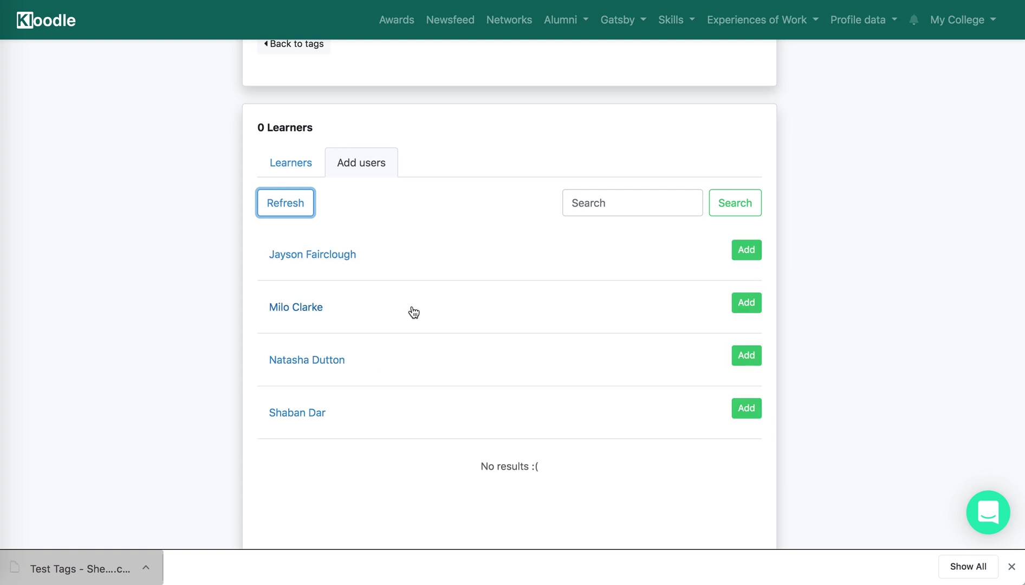
pyautogui.click(743, 358)
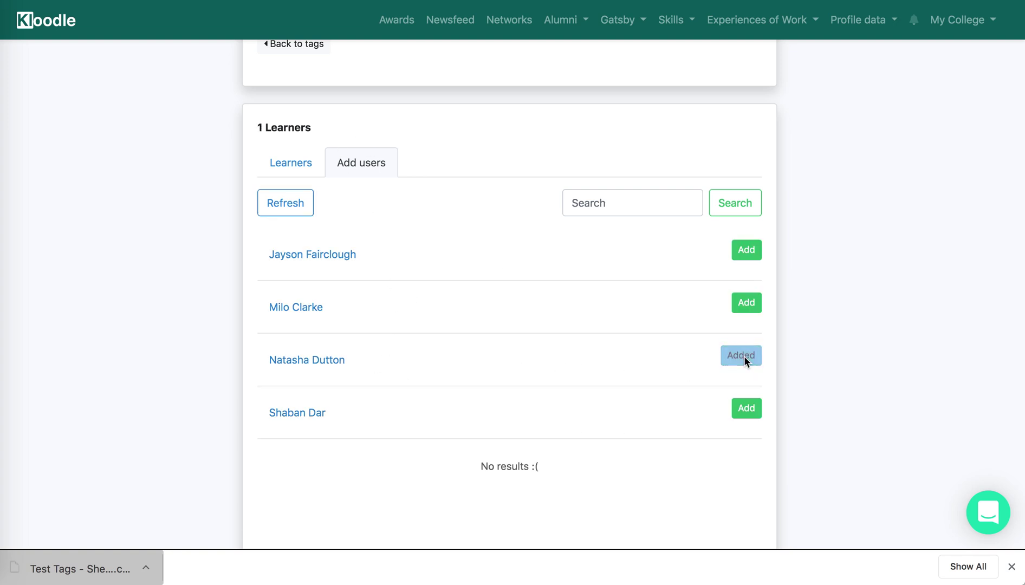
pyautogui.click(292, 157)
pyautogui.click(287, 202)
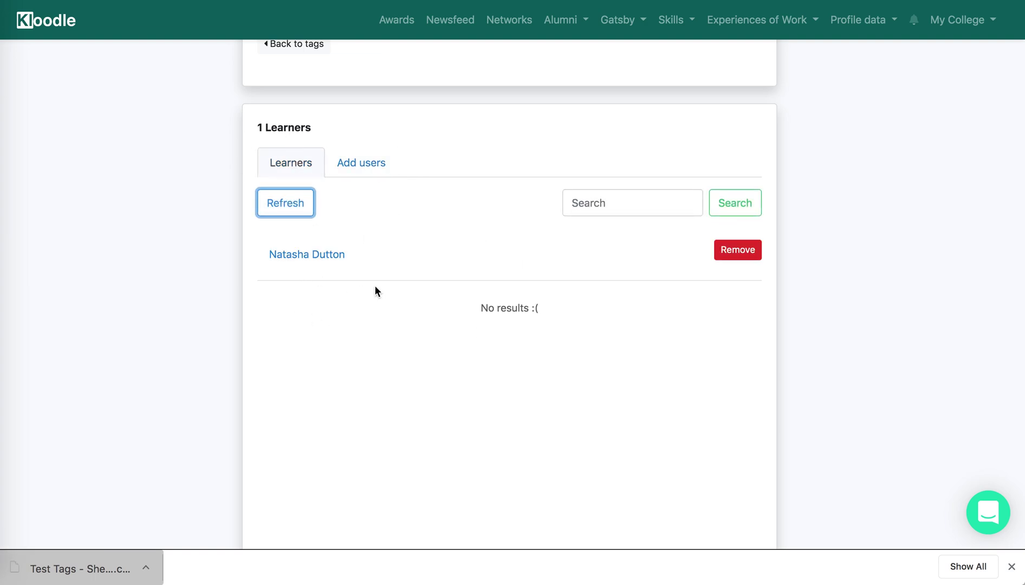
pyautogui.scroll(3, 374, 285)
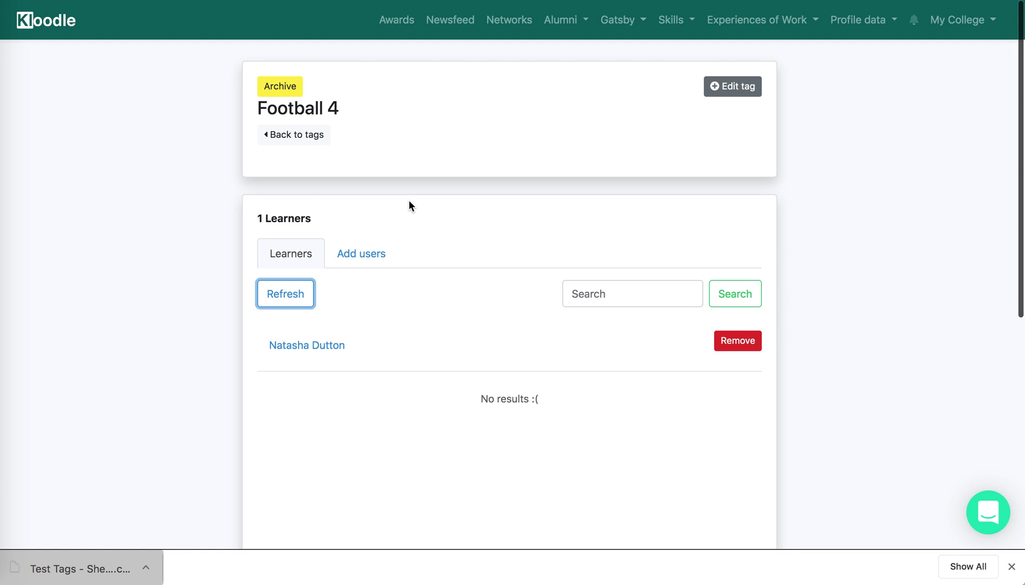